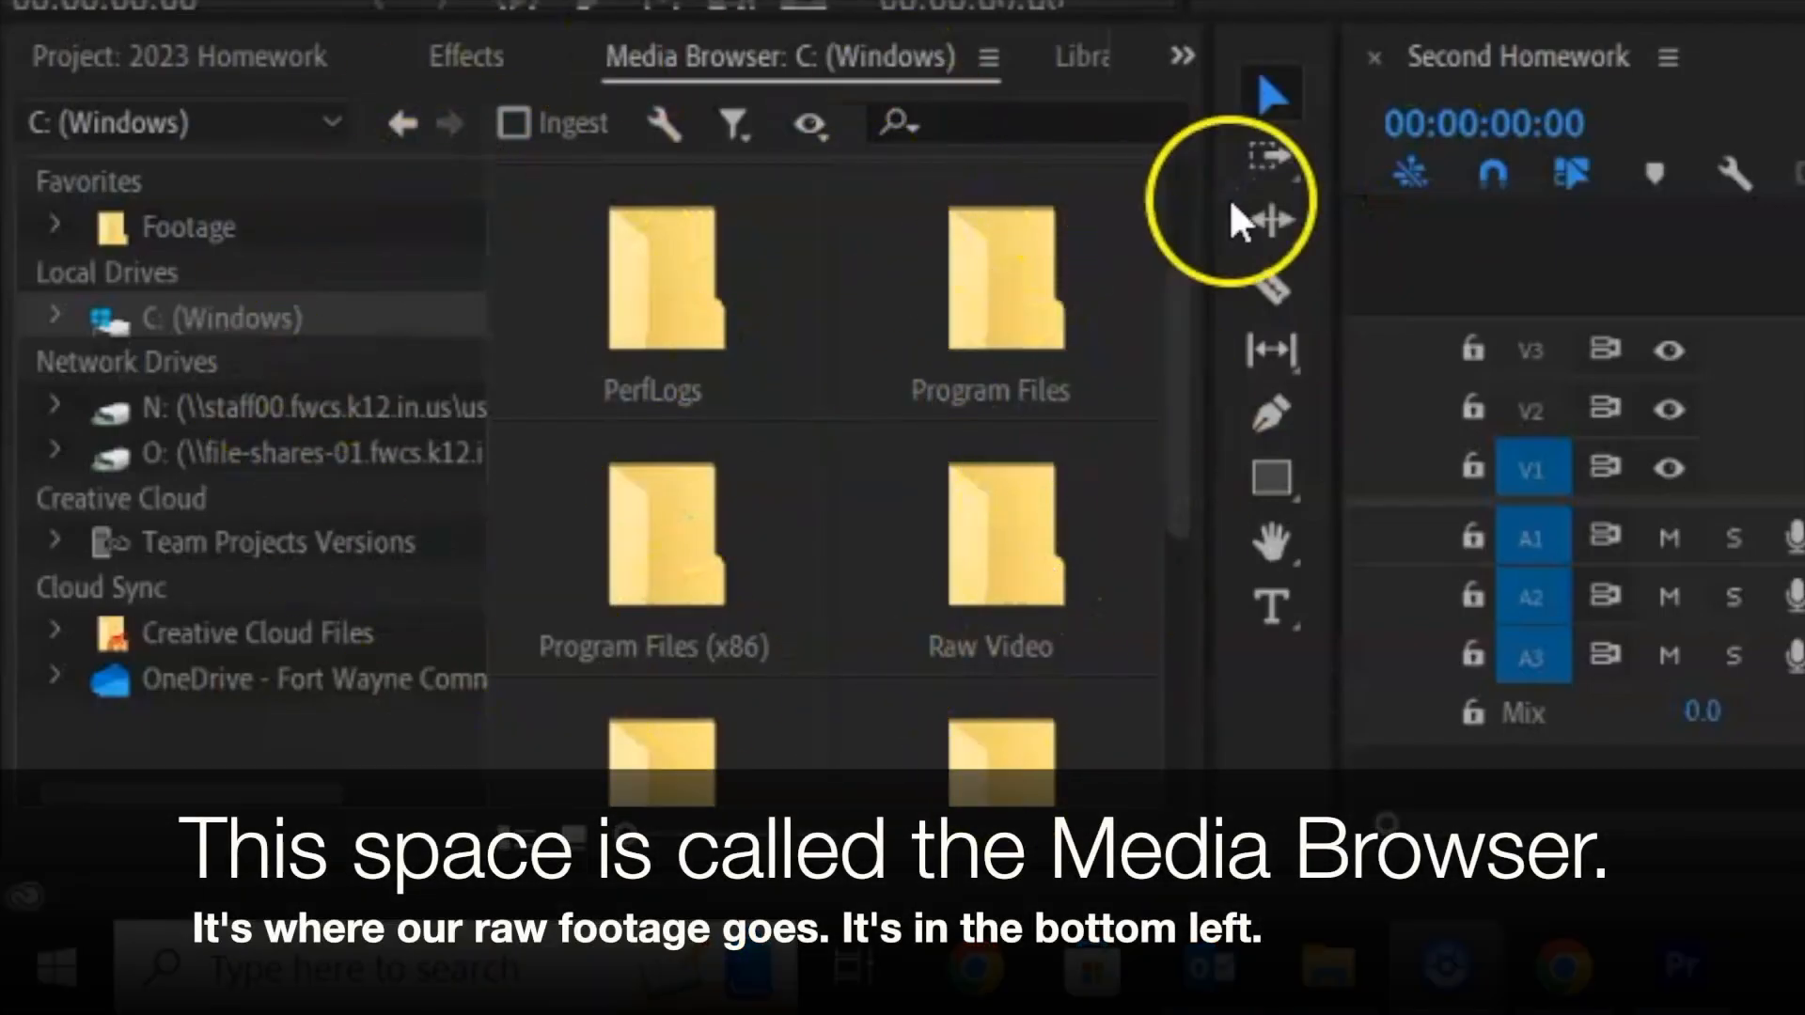
- Shrink the Media Browser panel to a narrow strip and widen it again to show its folders
left_click_drag(1206, 201, 120, 207)
left_click_drag(1340, 240, 51, 234)
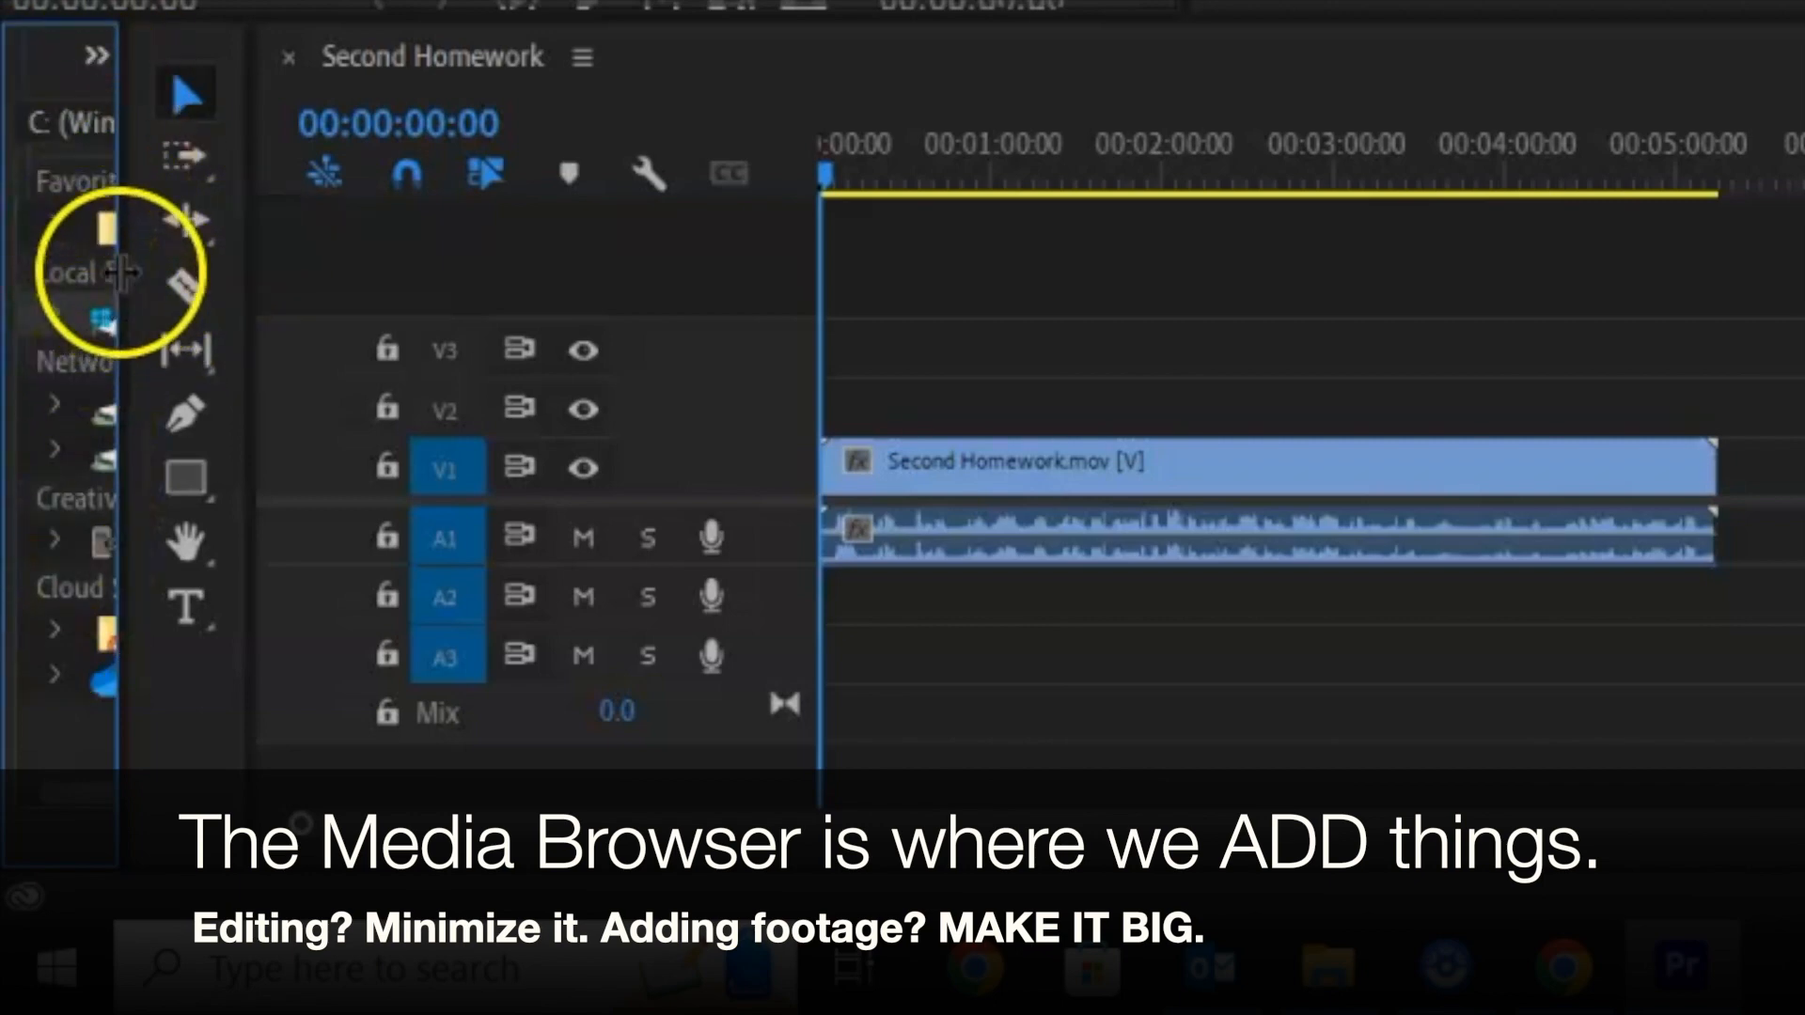
left_click_drag(120, 273, 1264, 385)
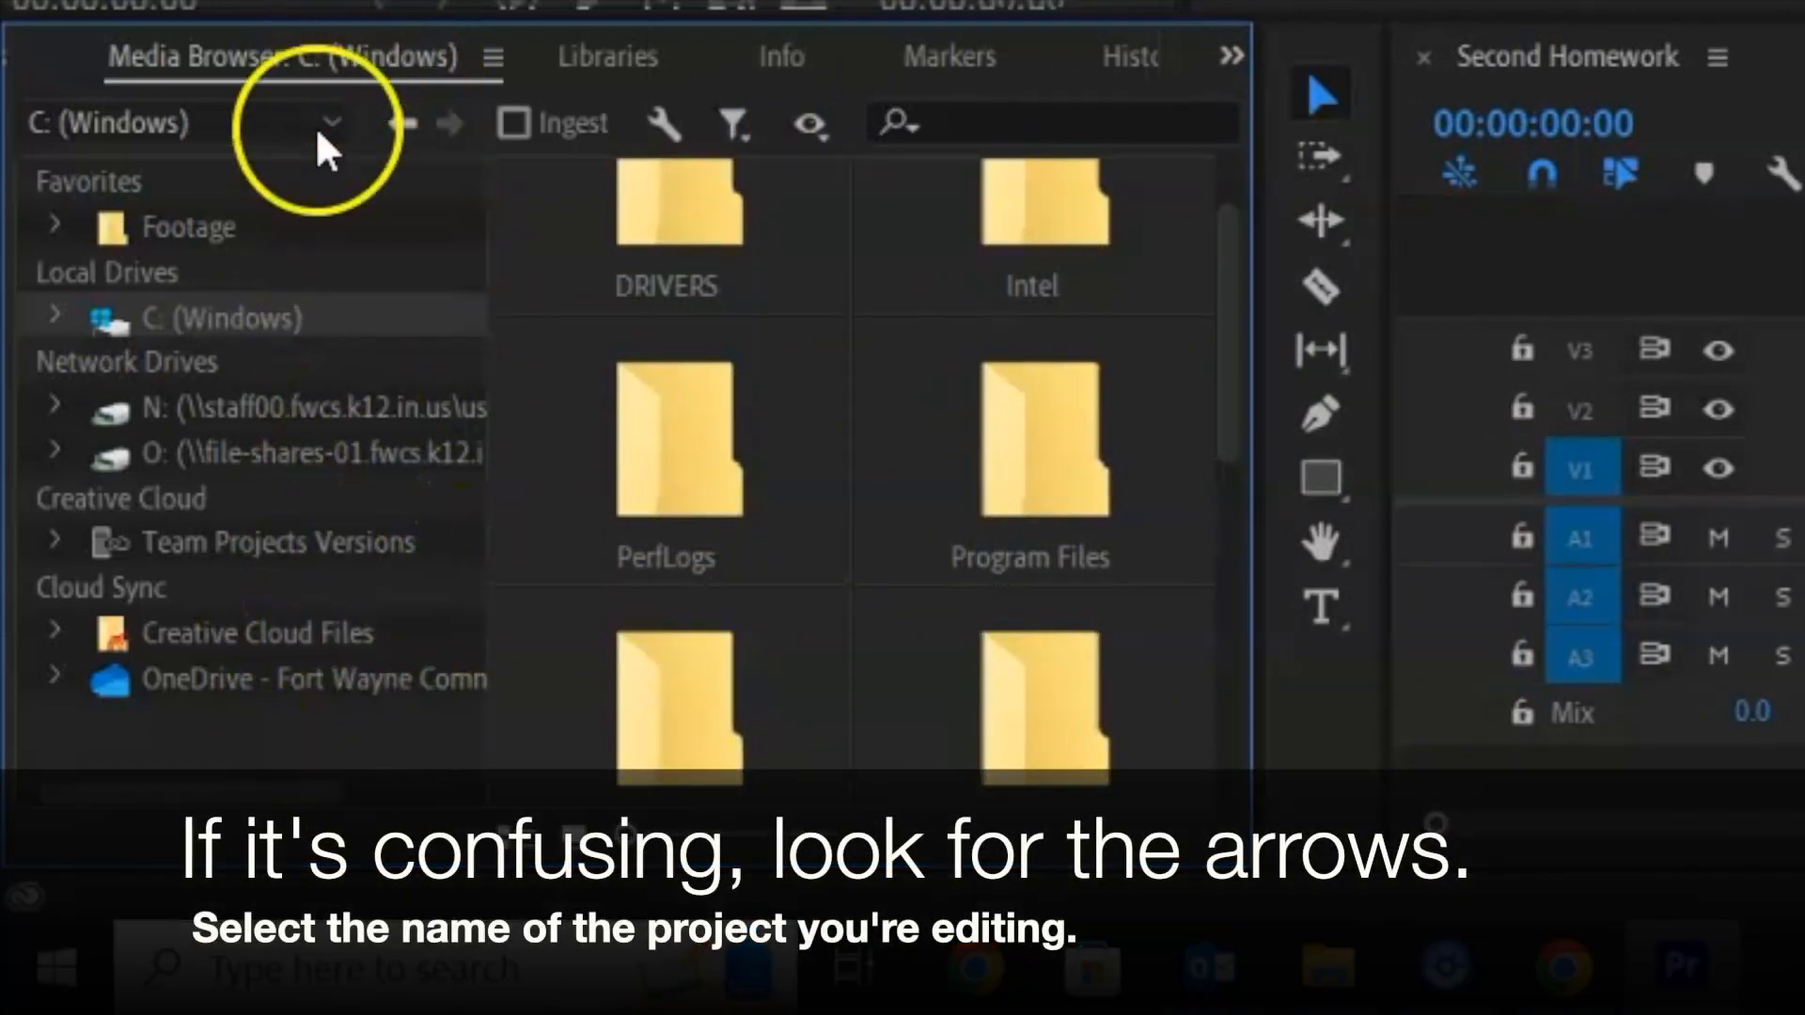
- Show the Project: 2023 Homework panel in place of the Media Browser
left_click(1228, 49)
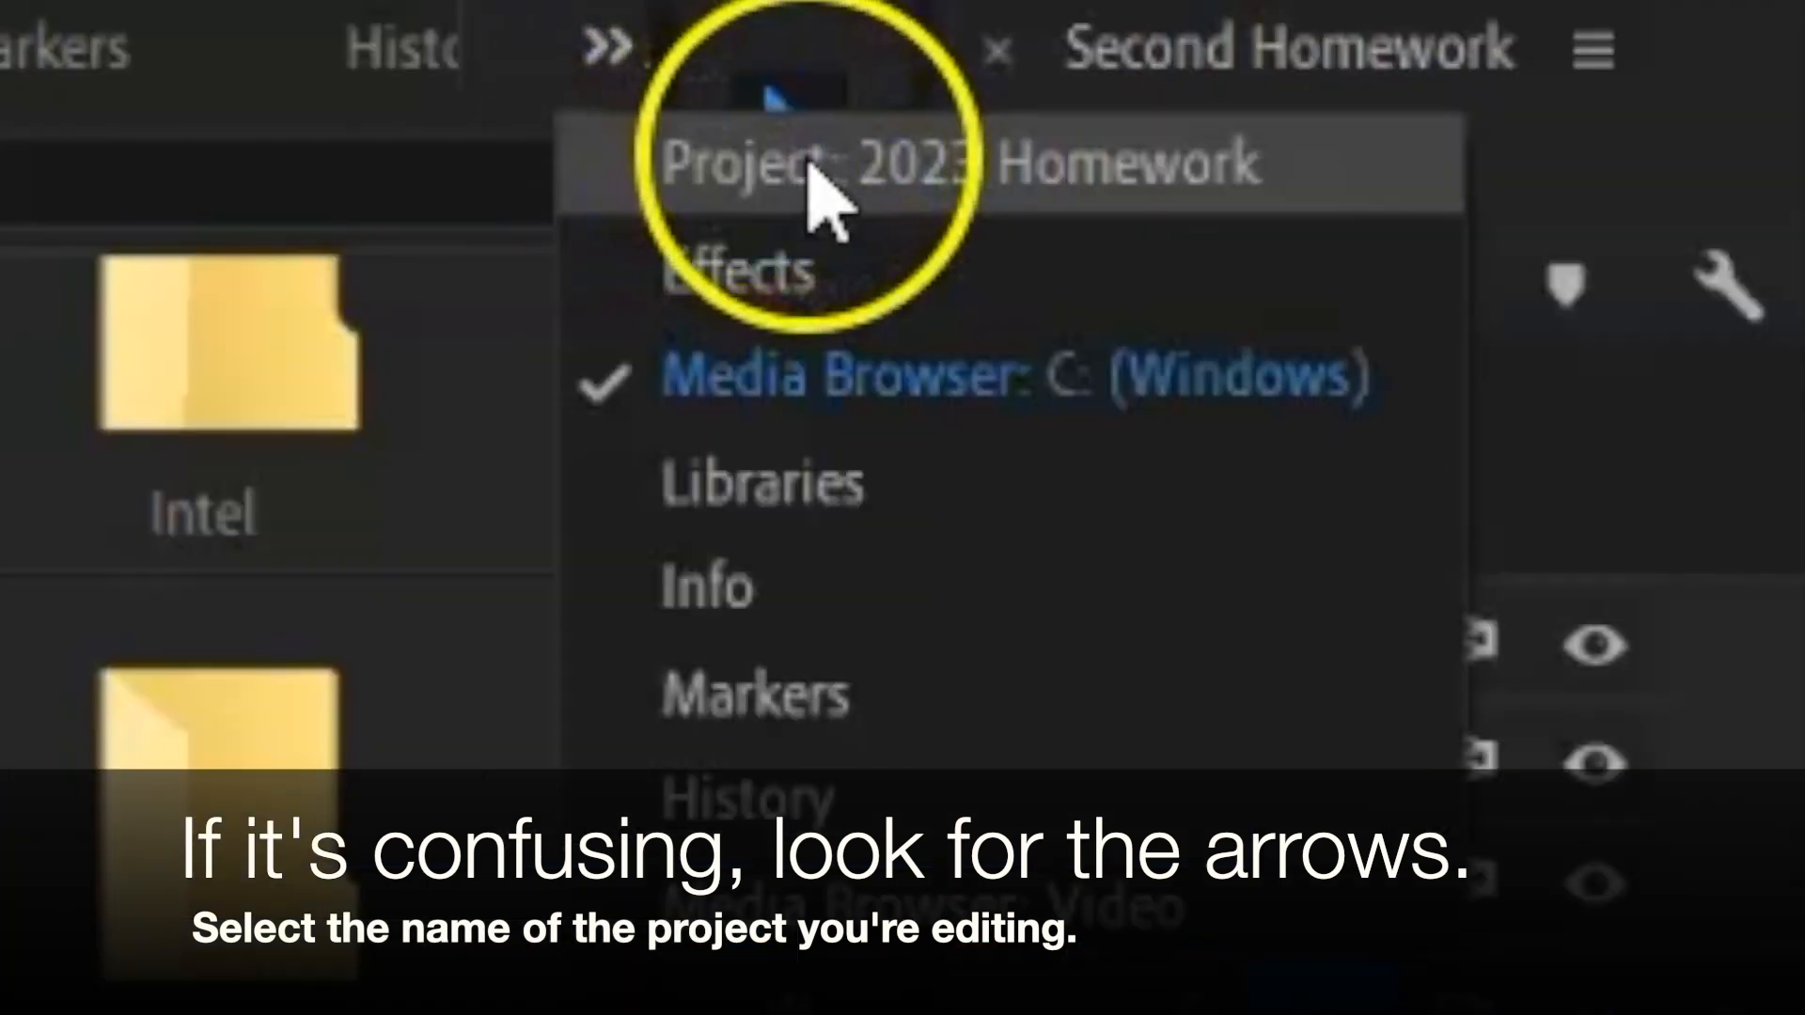
left_click(1363, 191)
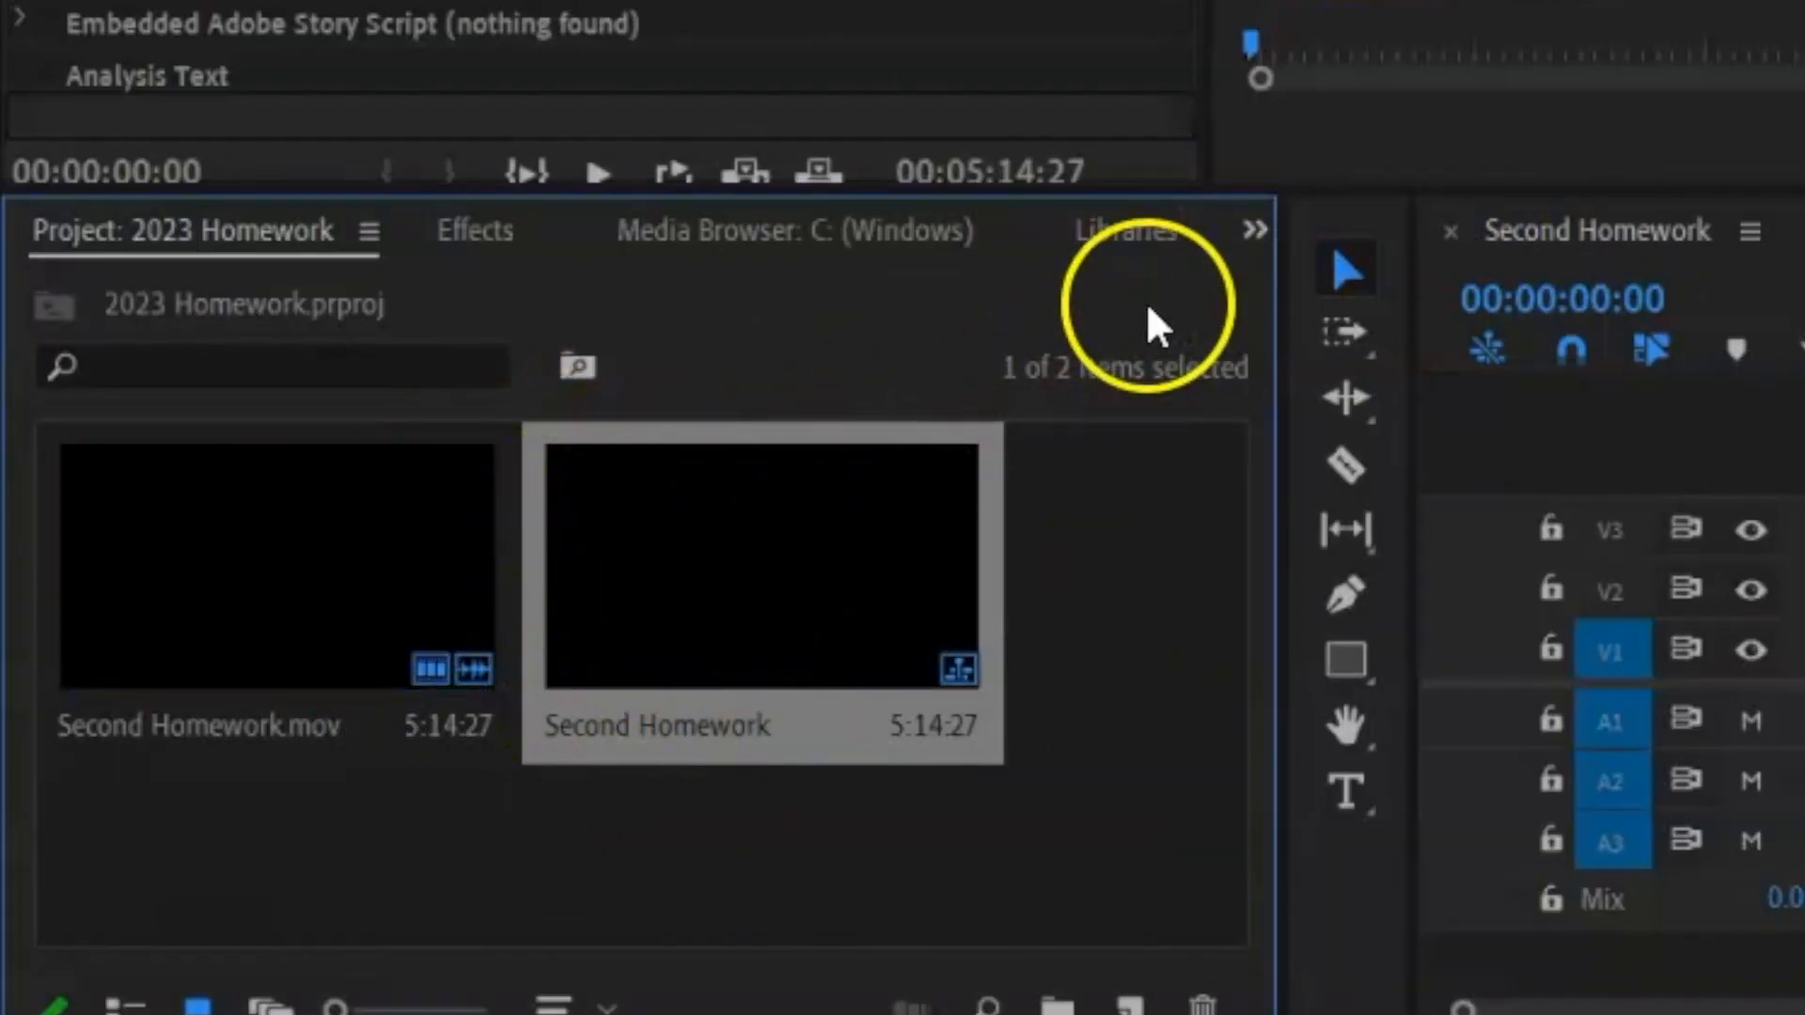
left_click(1253, 228)
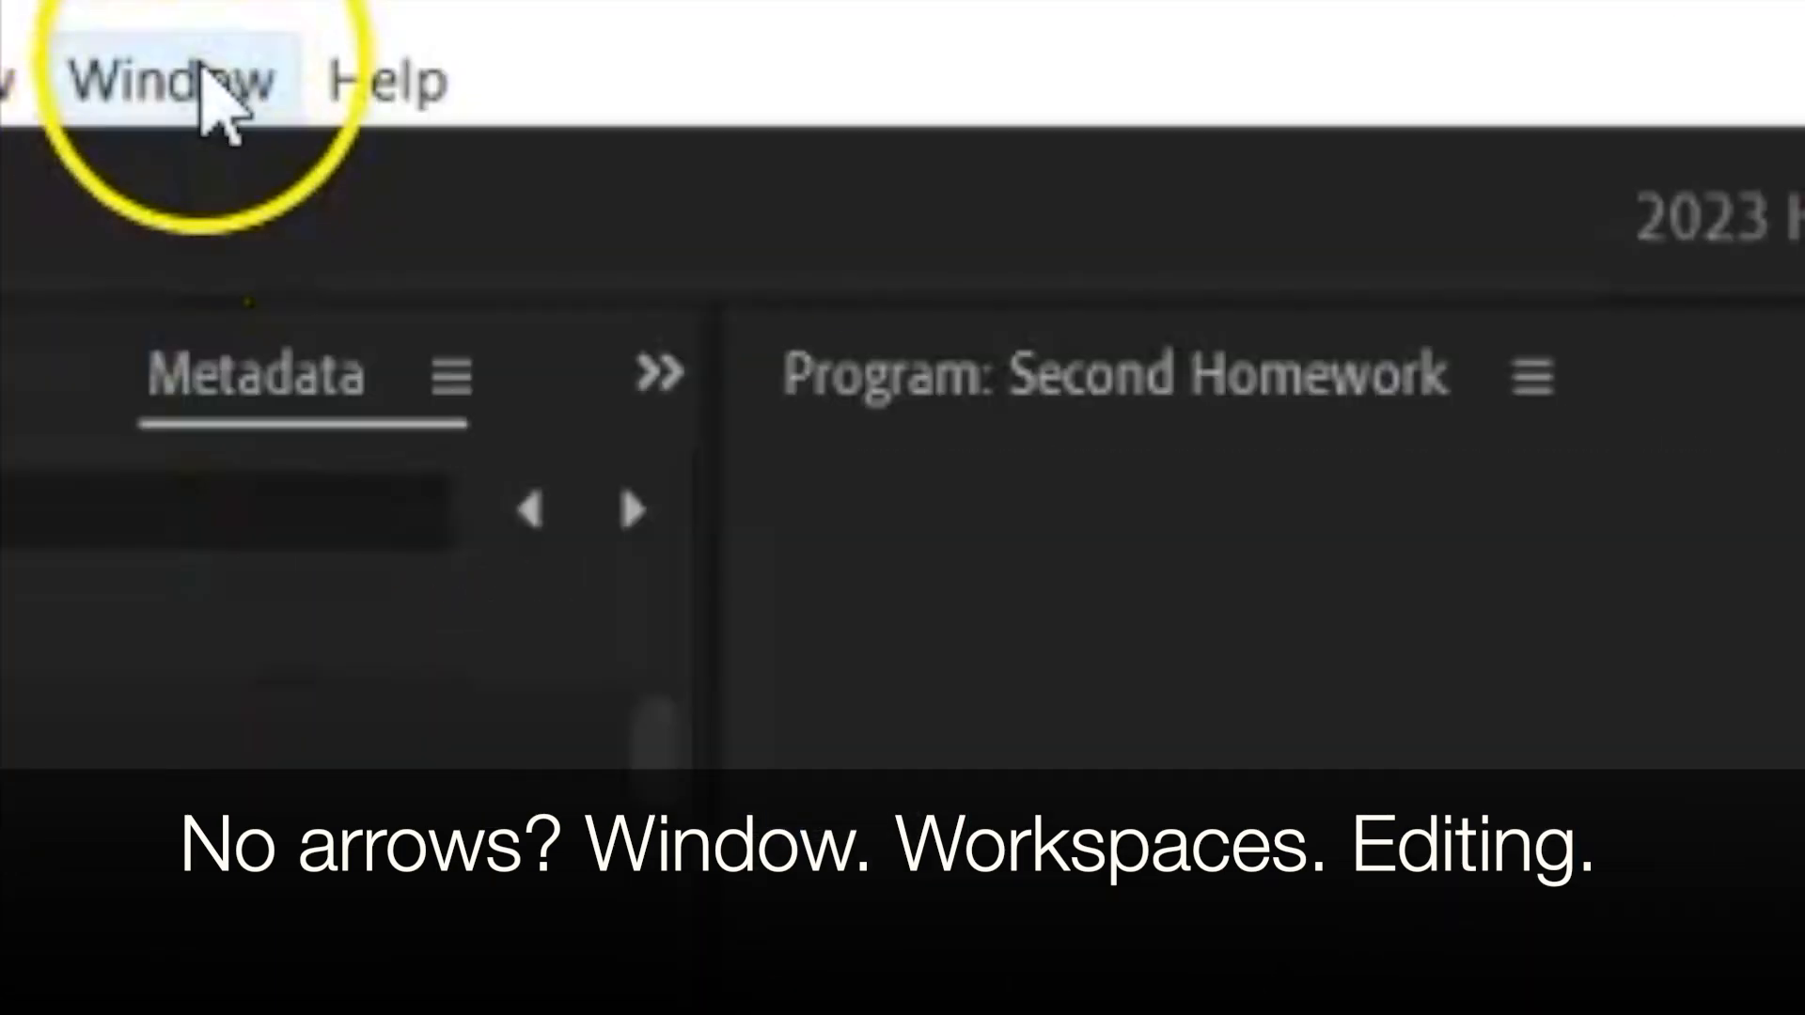
- Choose the Editing workspace
left_click(456, 40)
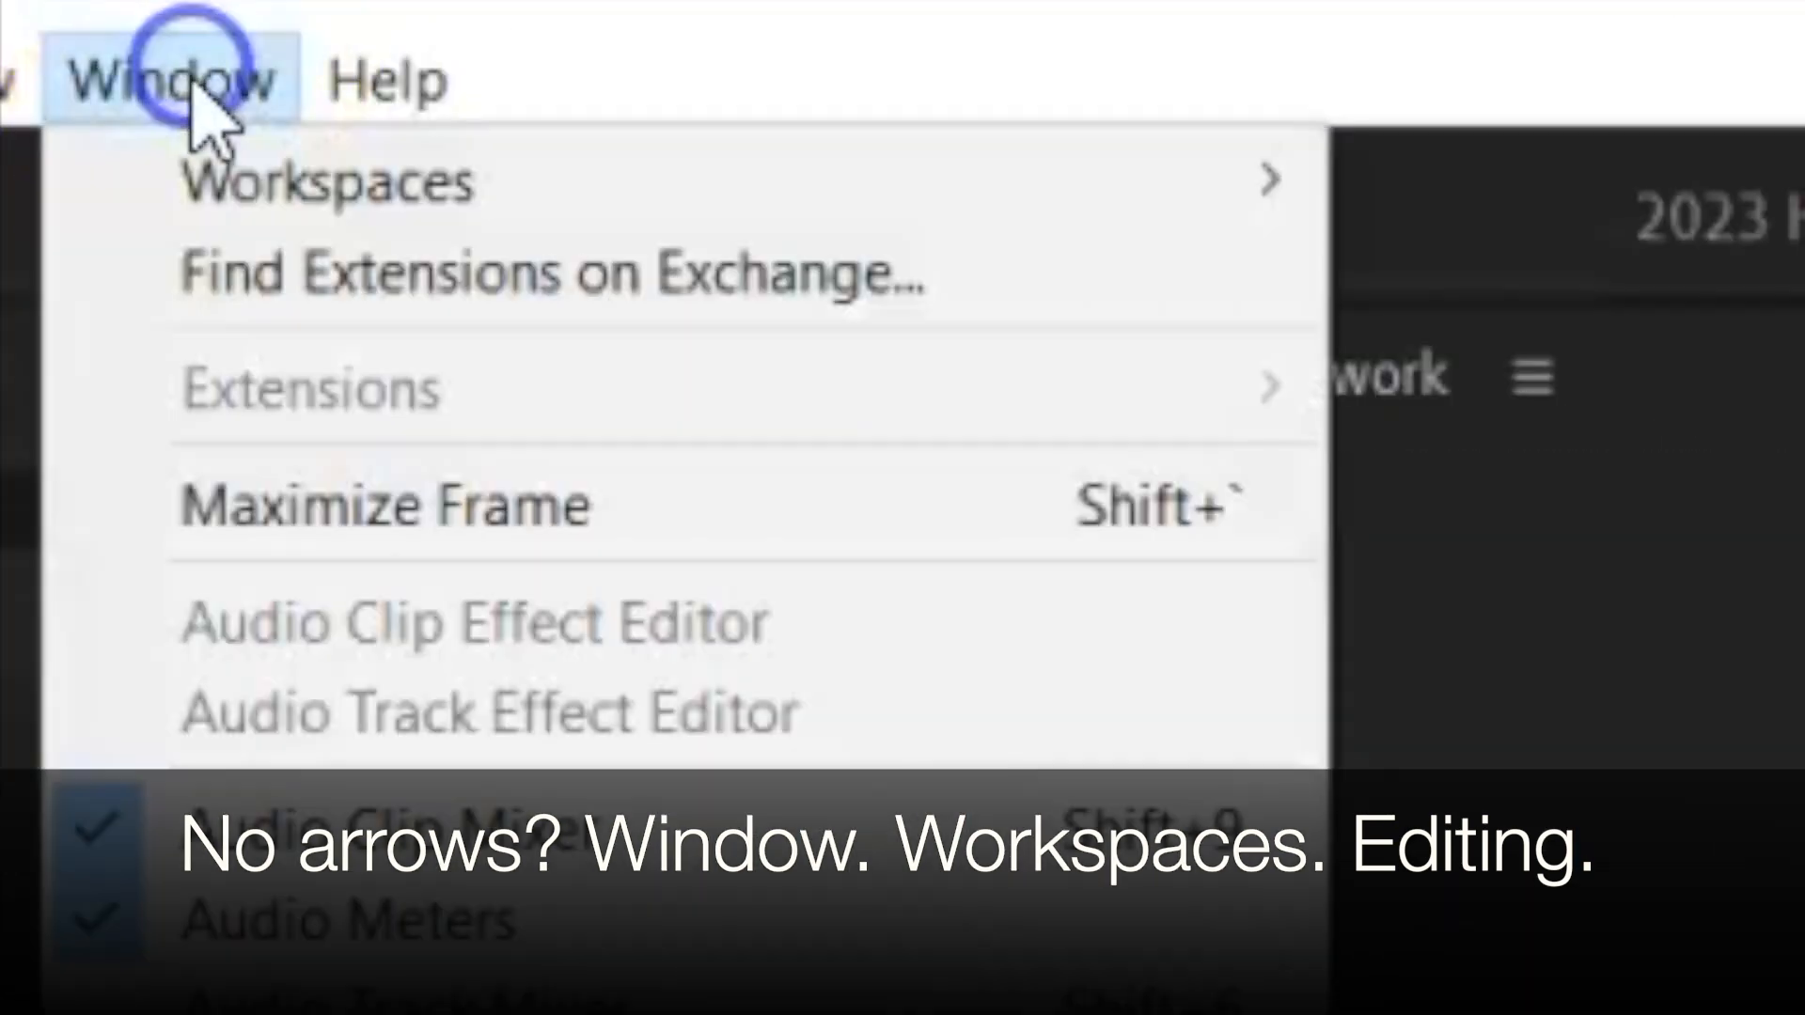
mouse_move(278, 188)
left_click(1687, 641)
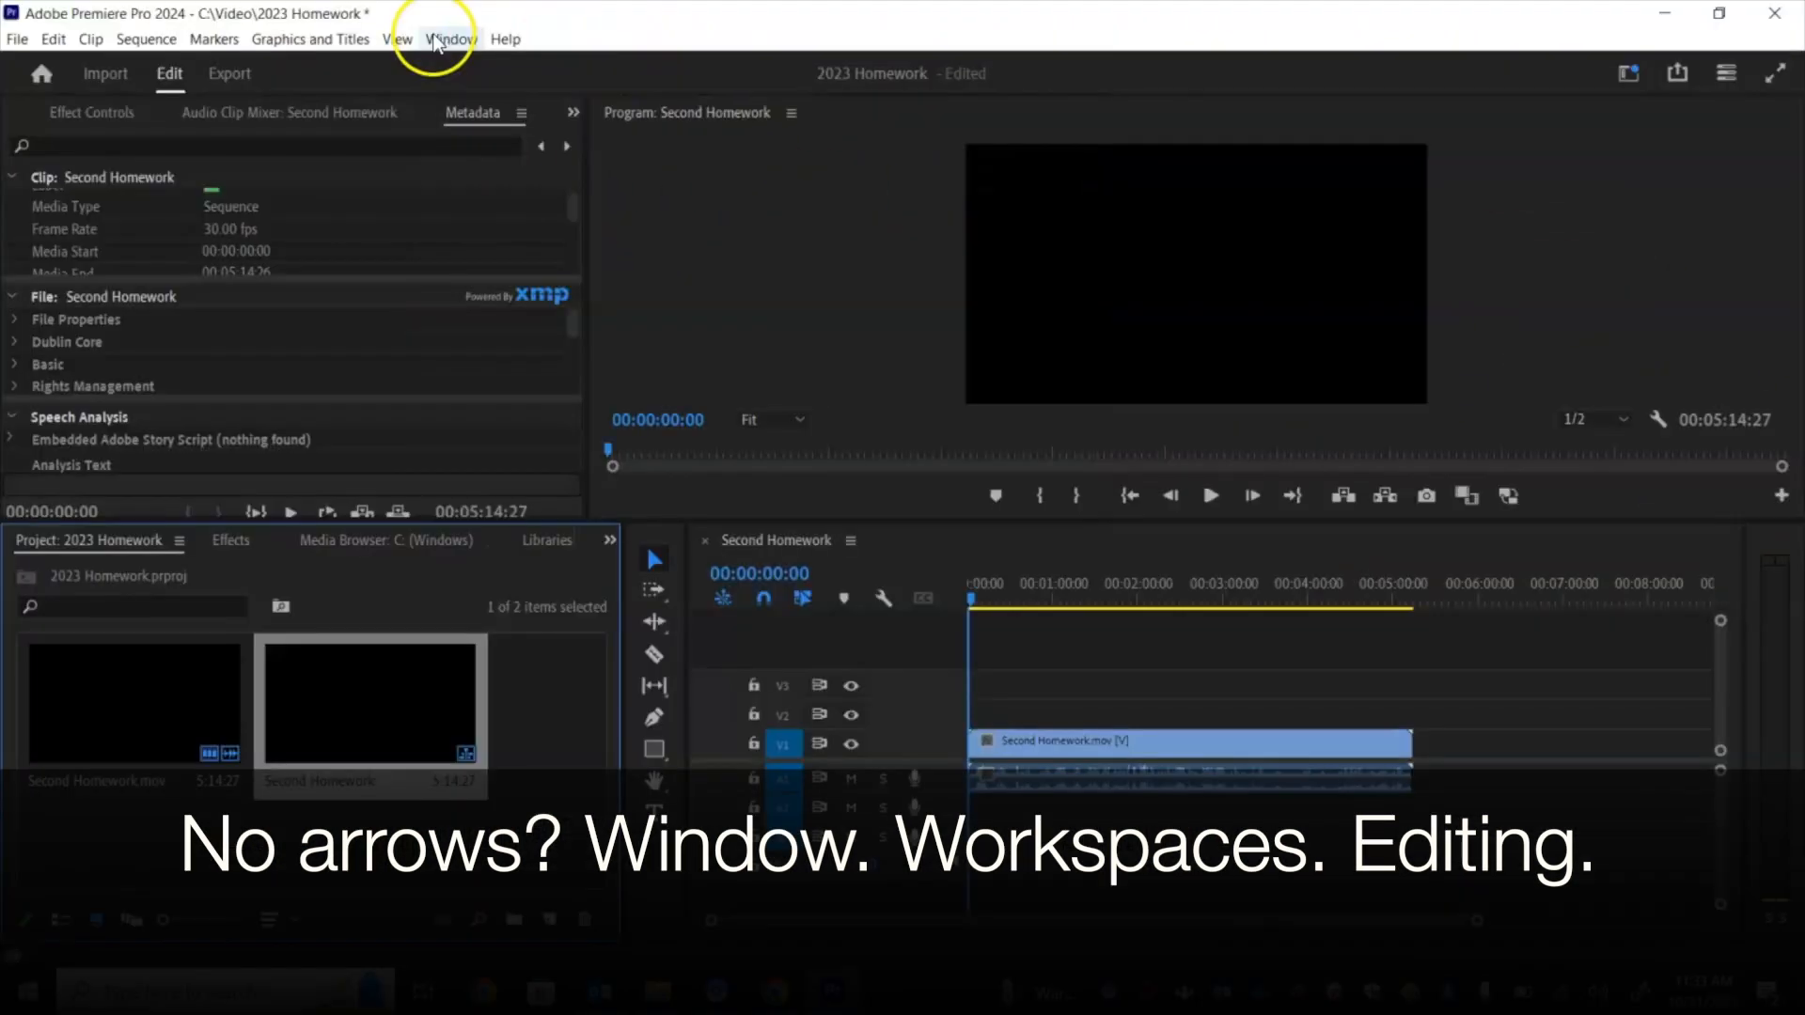
- Switch to the Captions and Graphics workspace
left_click(168, 80)
mouse_move(489, 68)
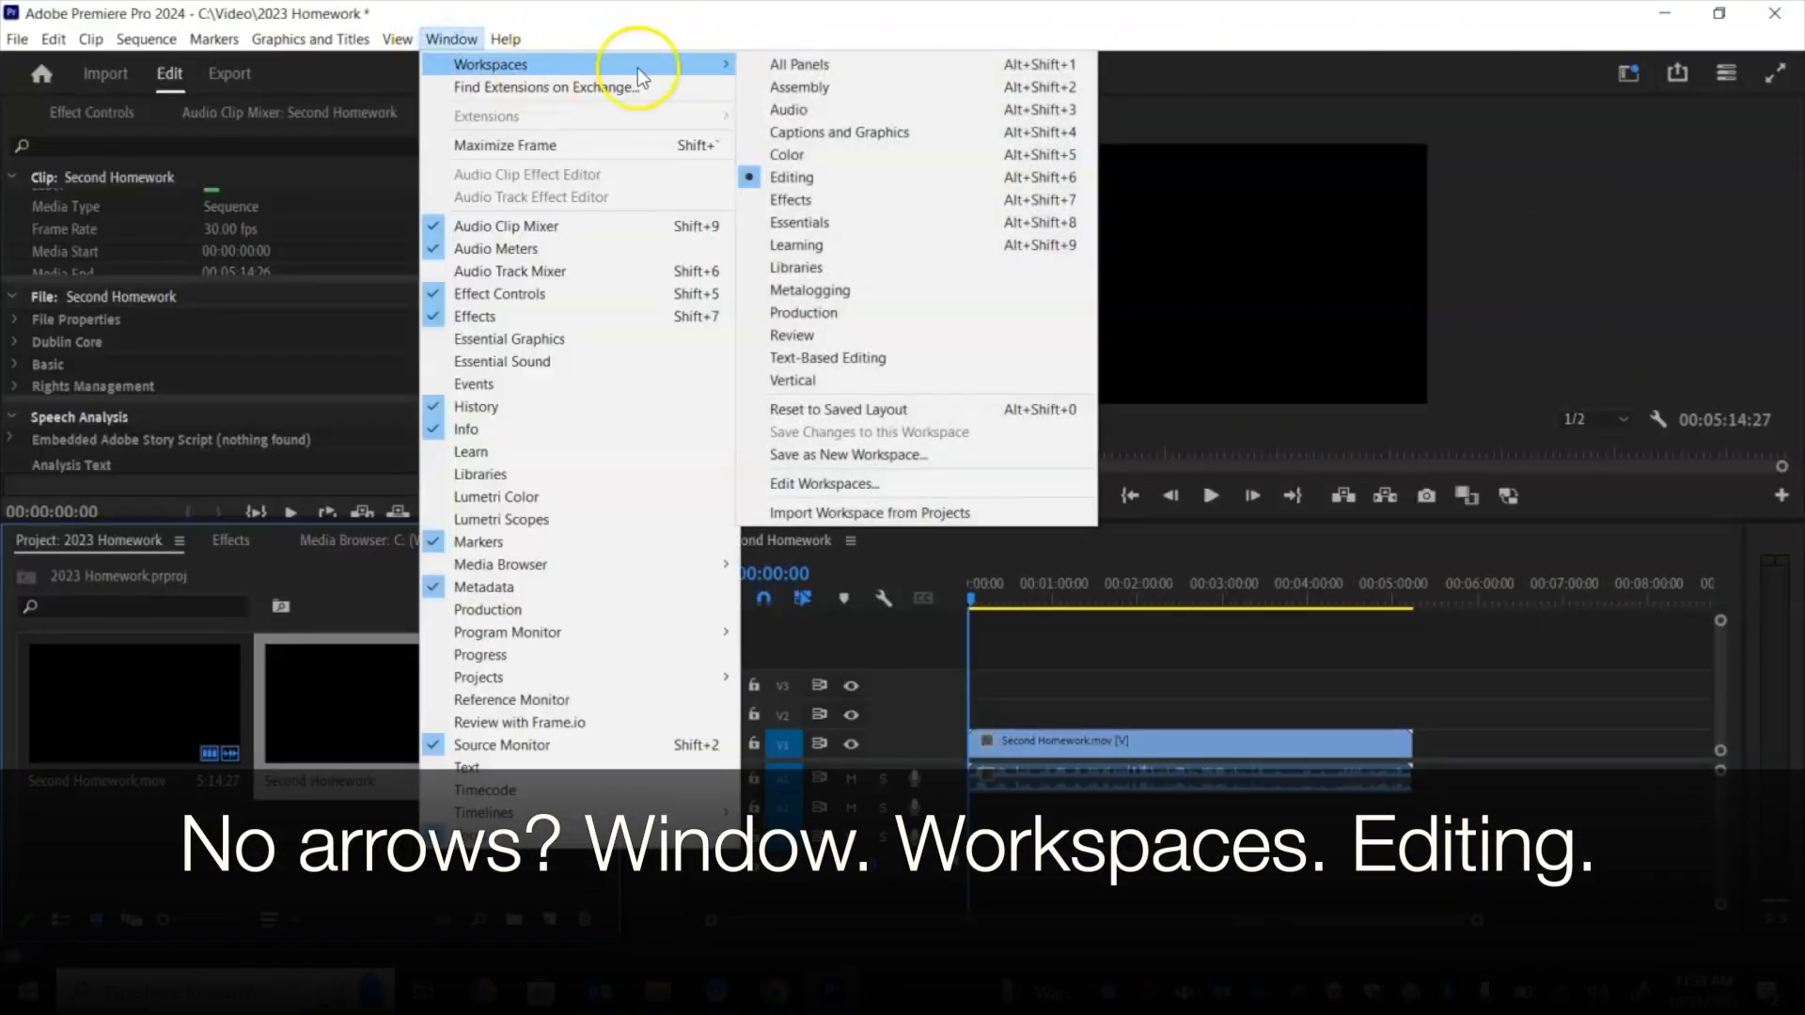
left_click(805, 125)
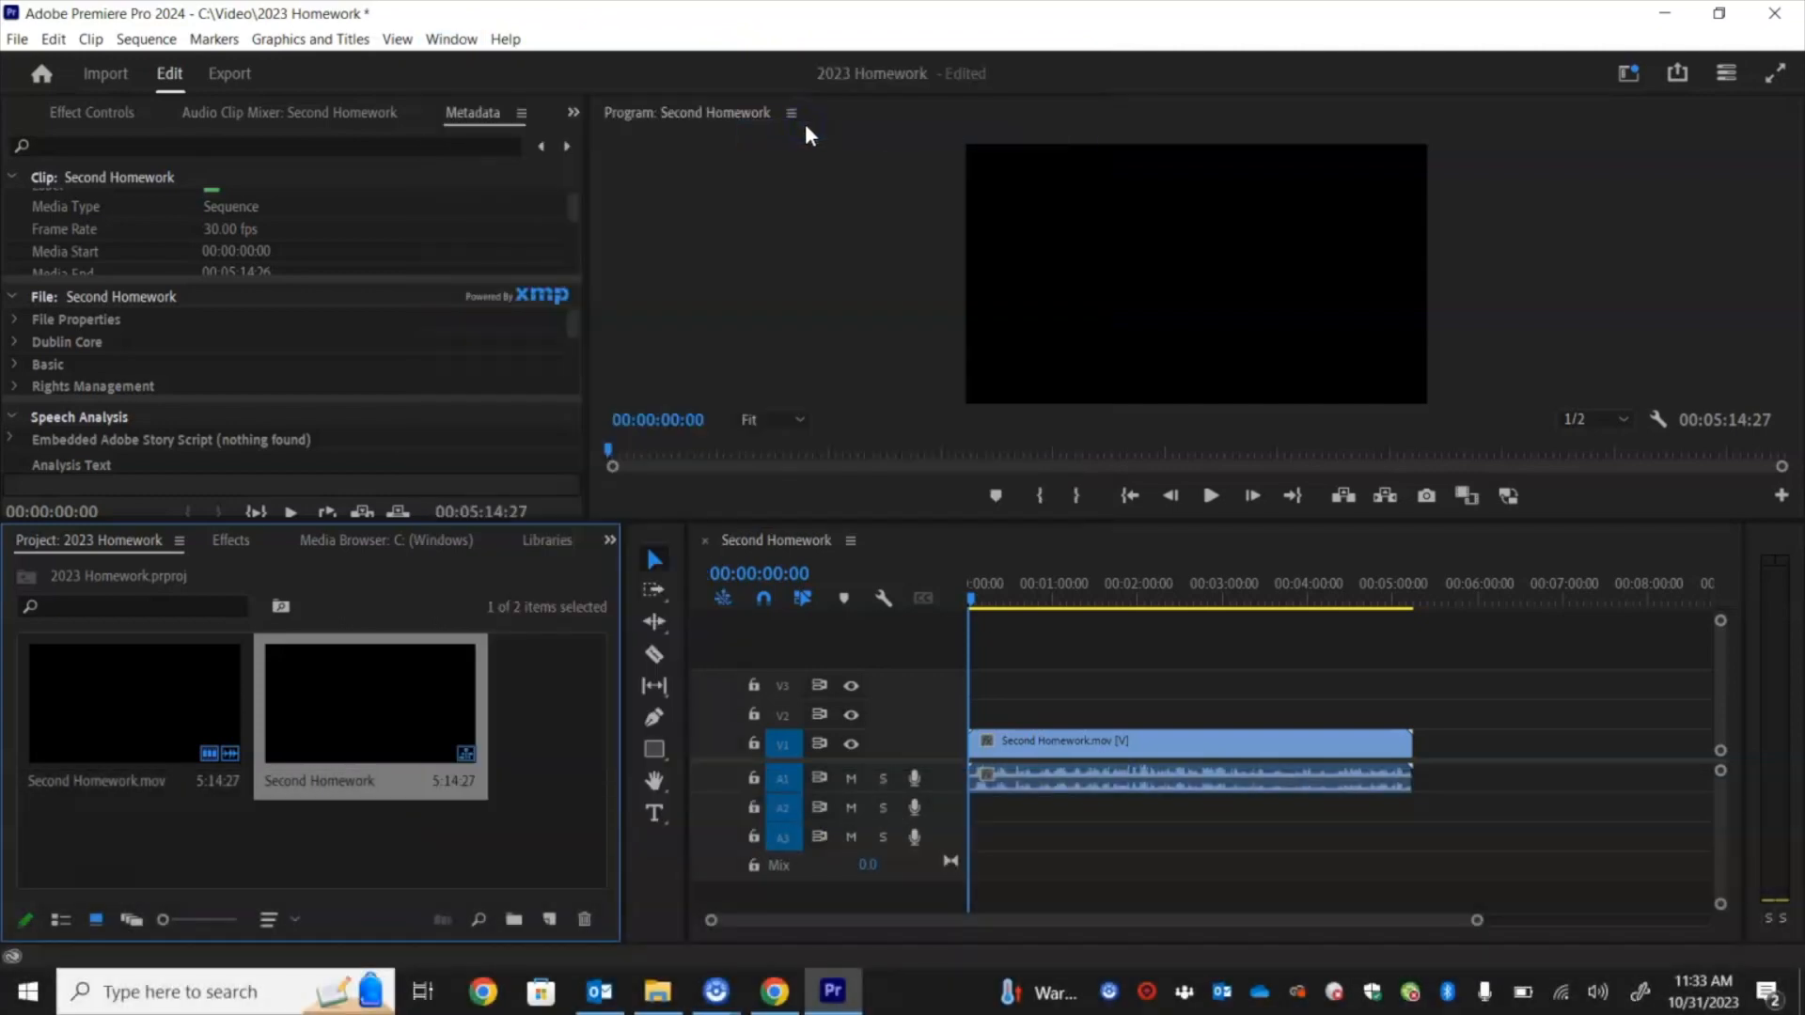
left_click(637, 79)
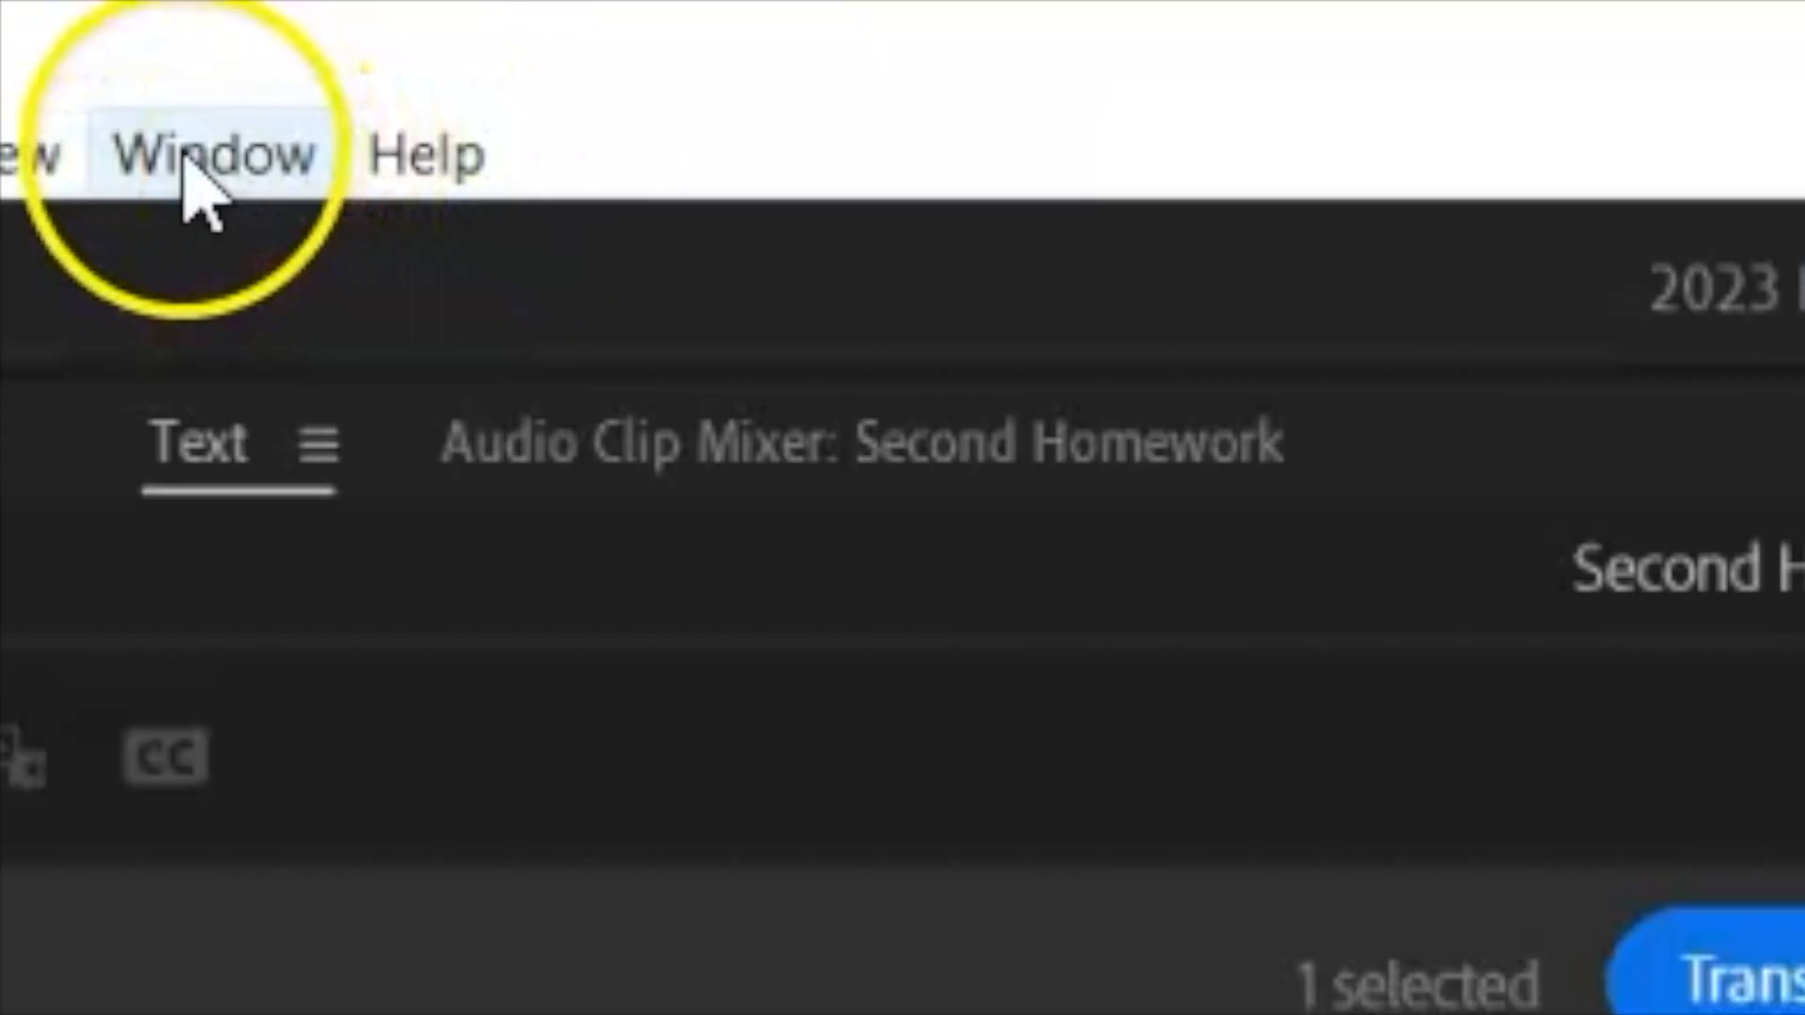
- Return to the Editing workspace and select the Project: 2023 Homework panel
left_click(445, 47)
mouse_move(583, 65)
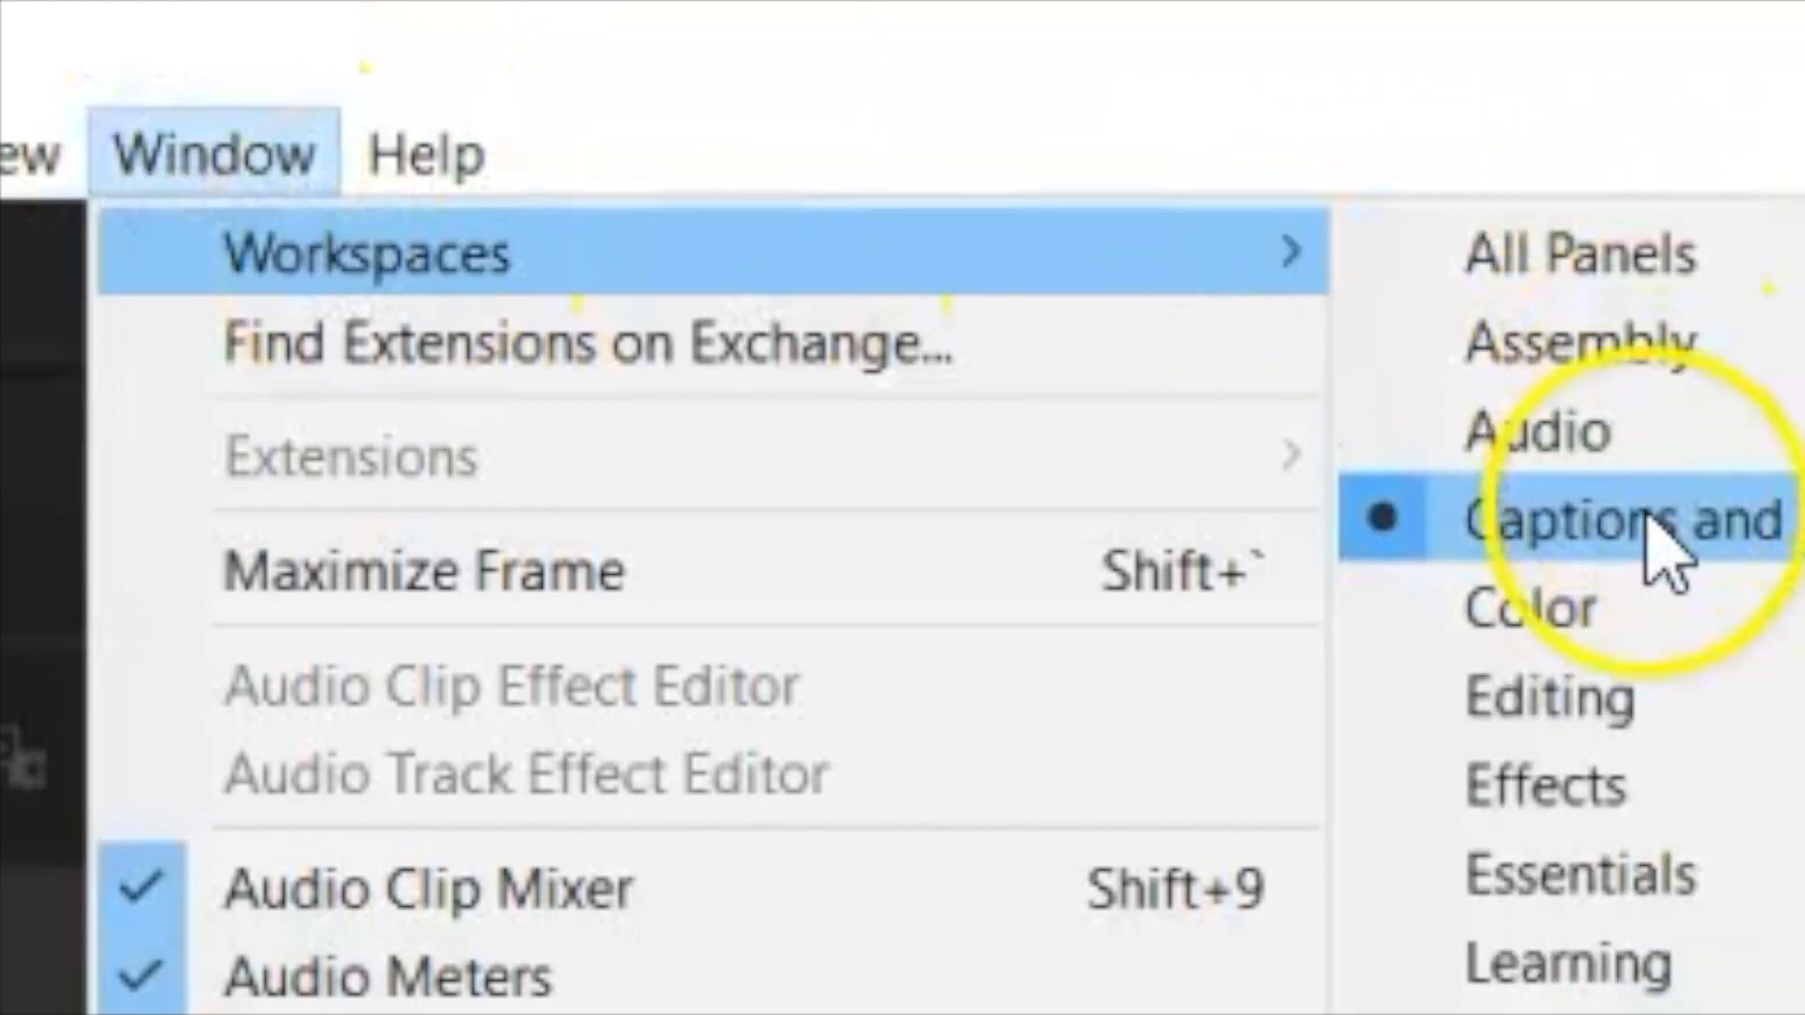
left_click(1631, 709)
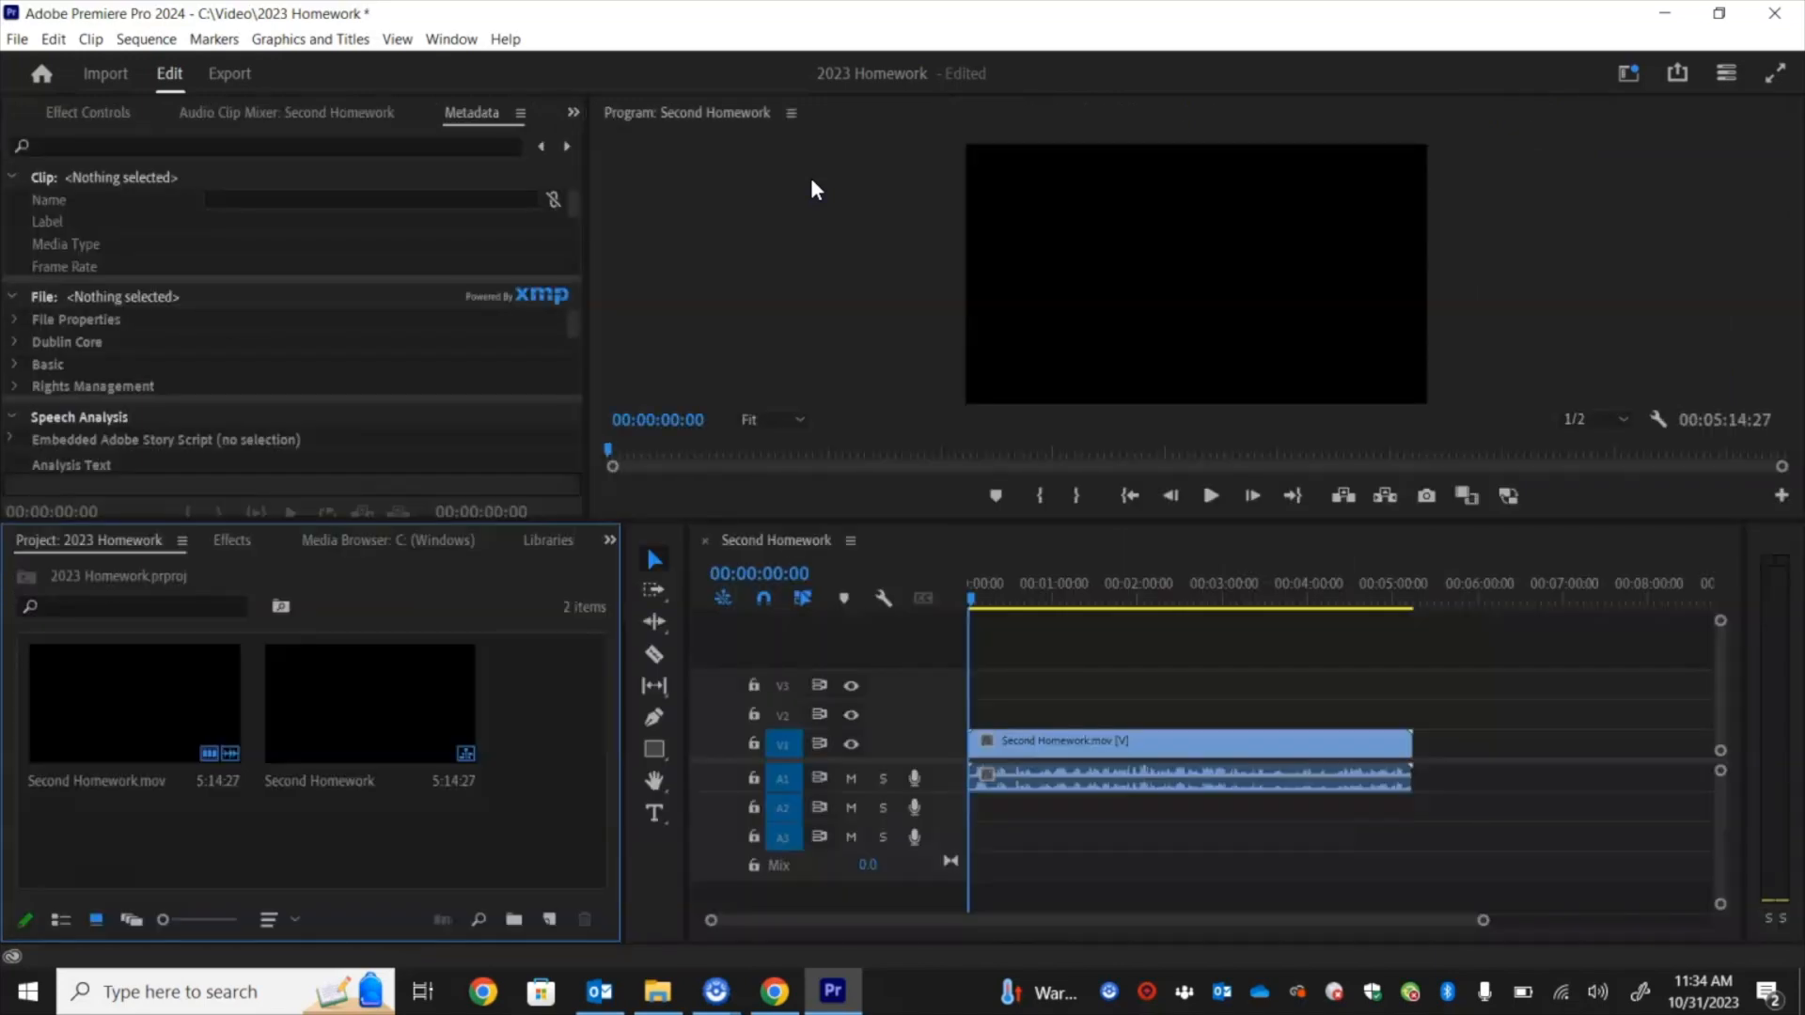
left_click(609, 539)
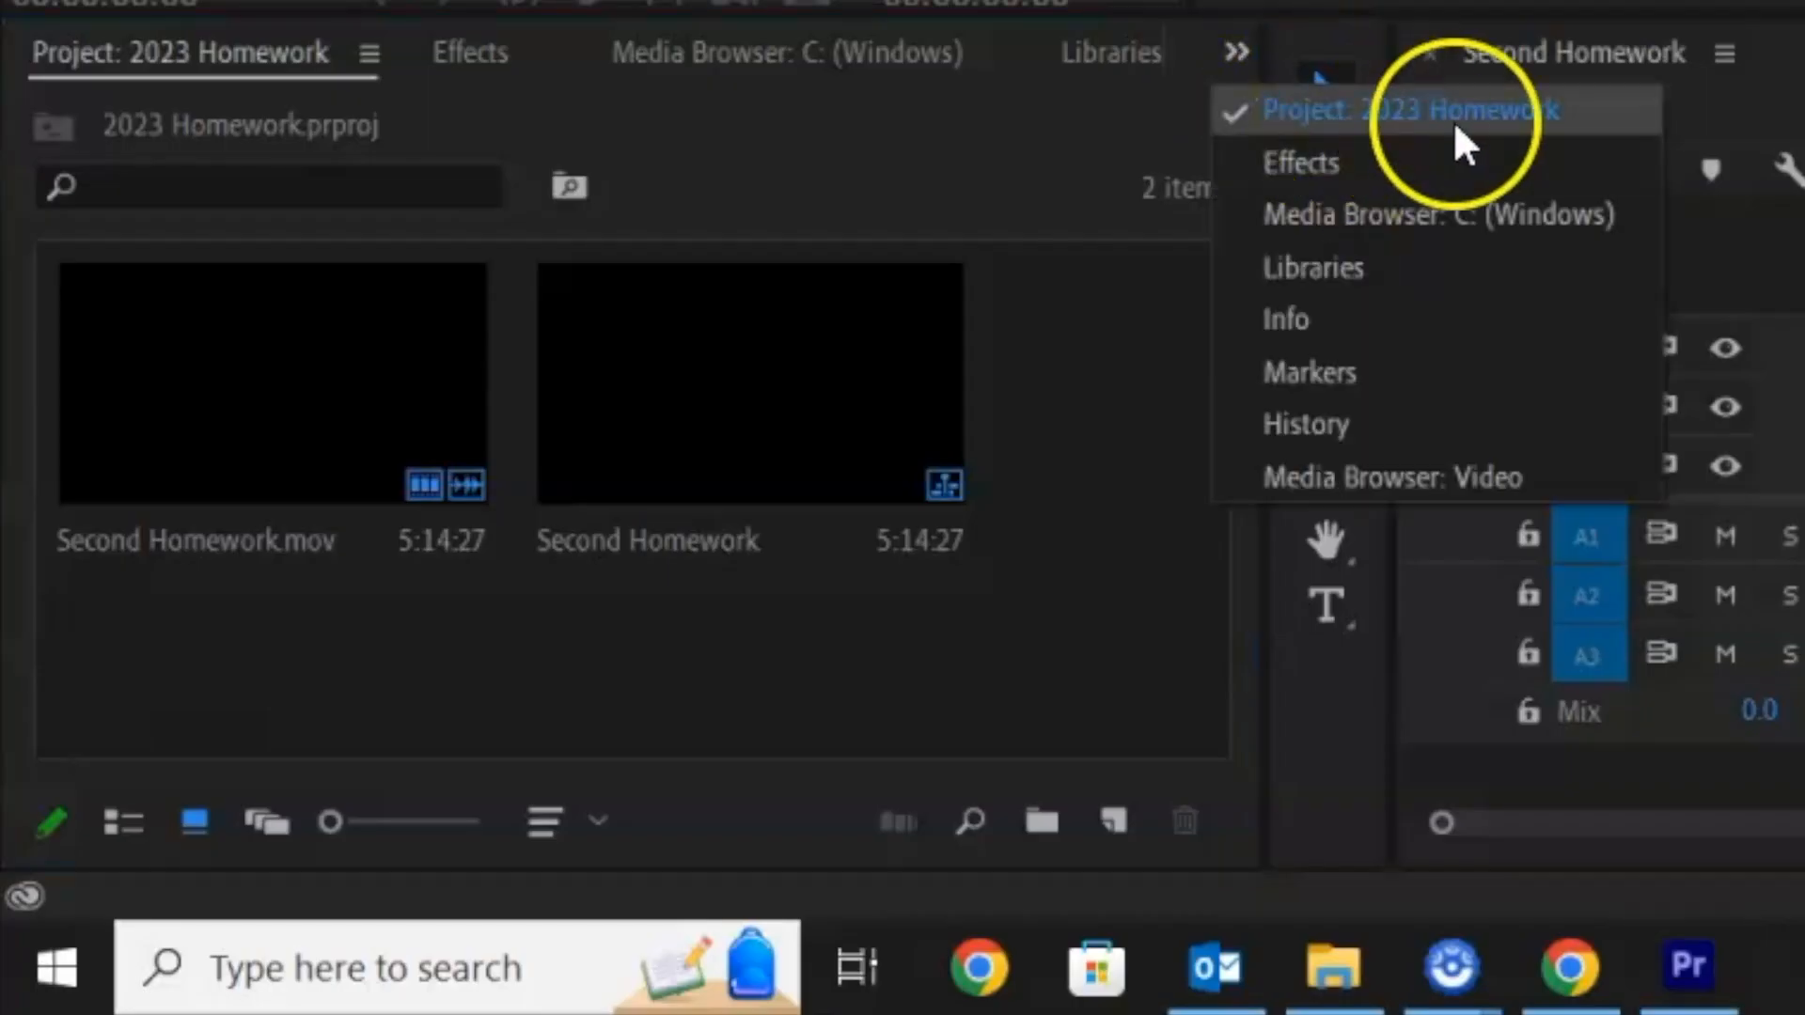
left_click(1559, 117)
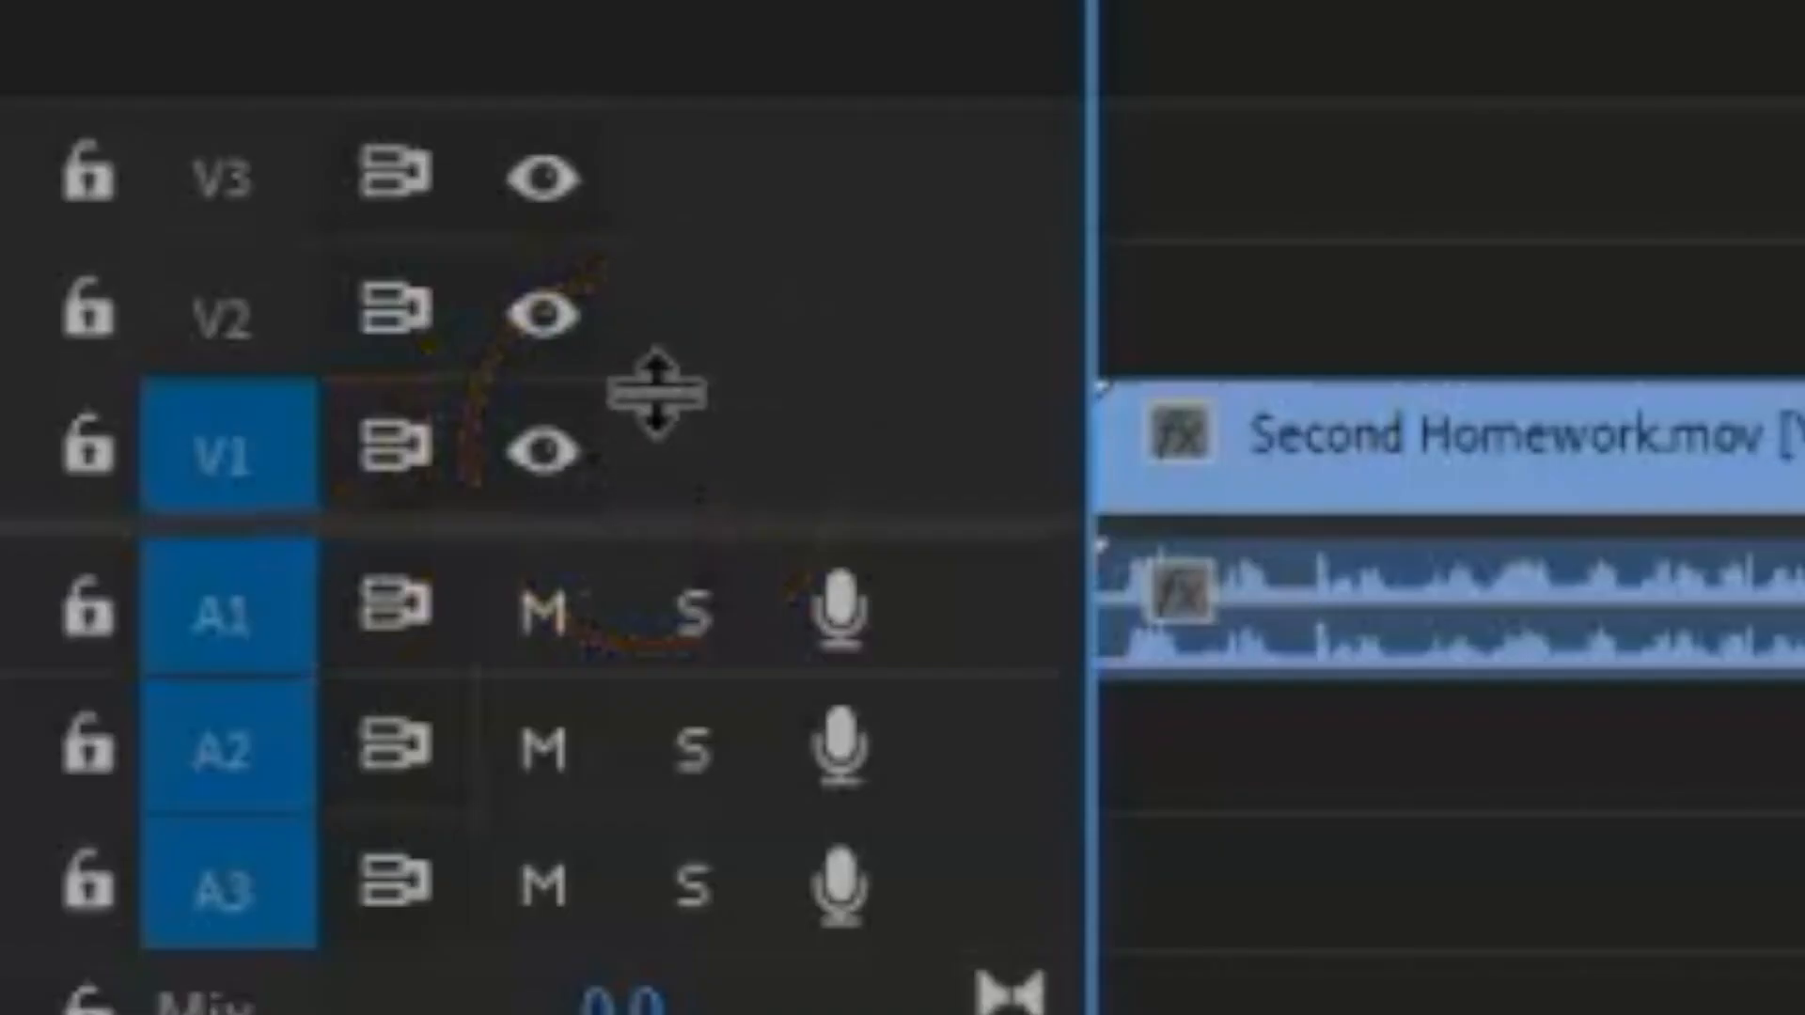
- Increase the V1 track height to show clip thumbnails and widen the timeline by shrinking the Project panel and tools area
left_click_drag(656, 393, 663, 1)
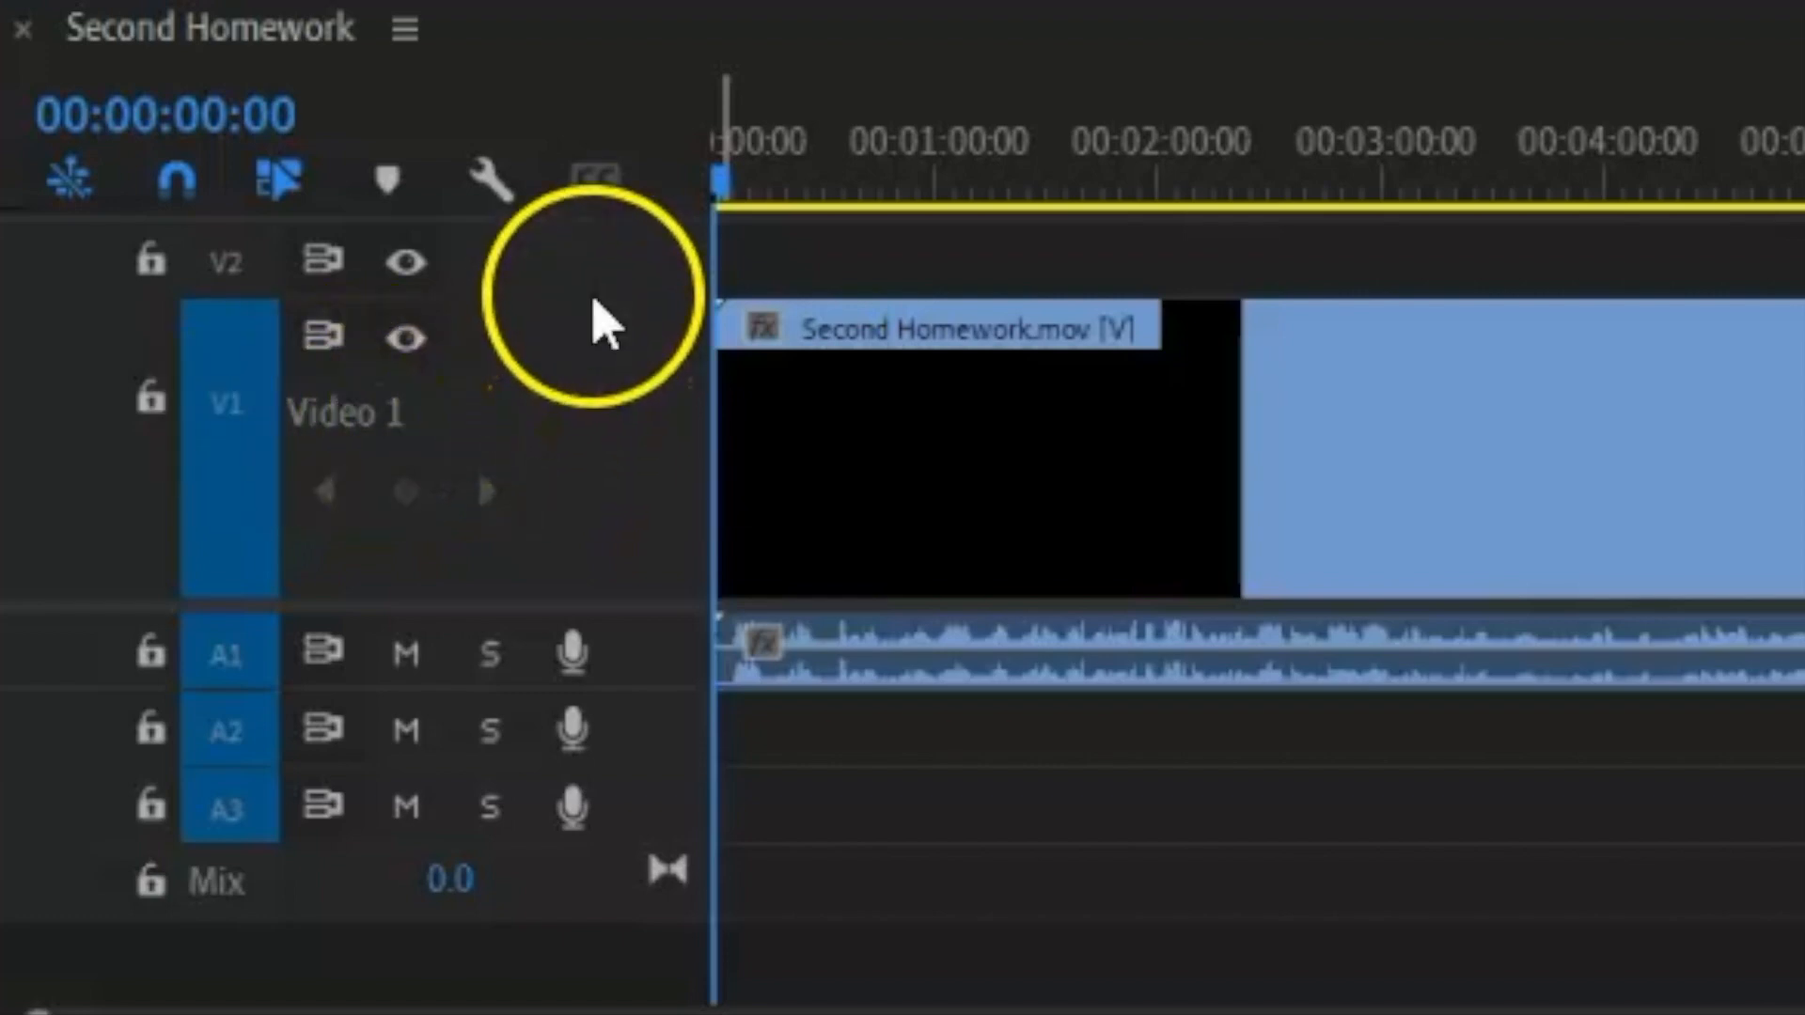
left_click_drag(592, 306, 599, 258)
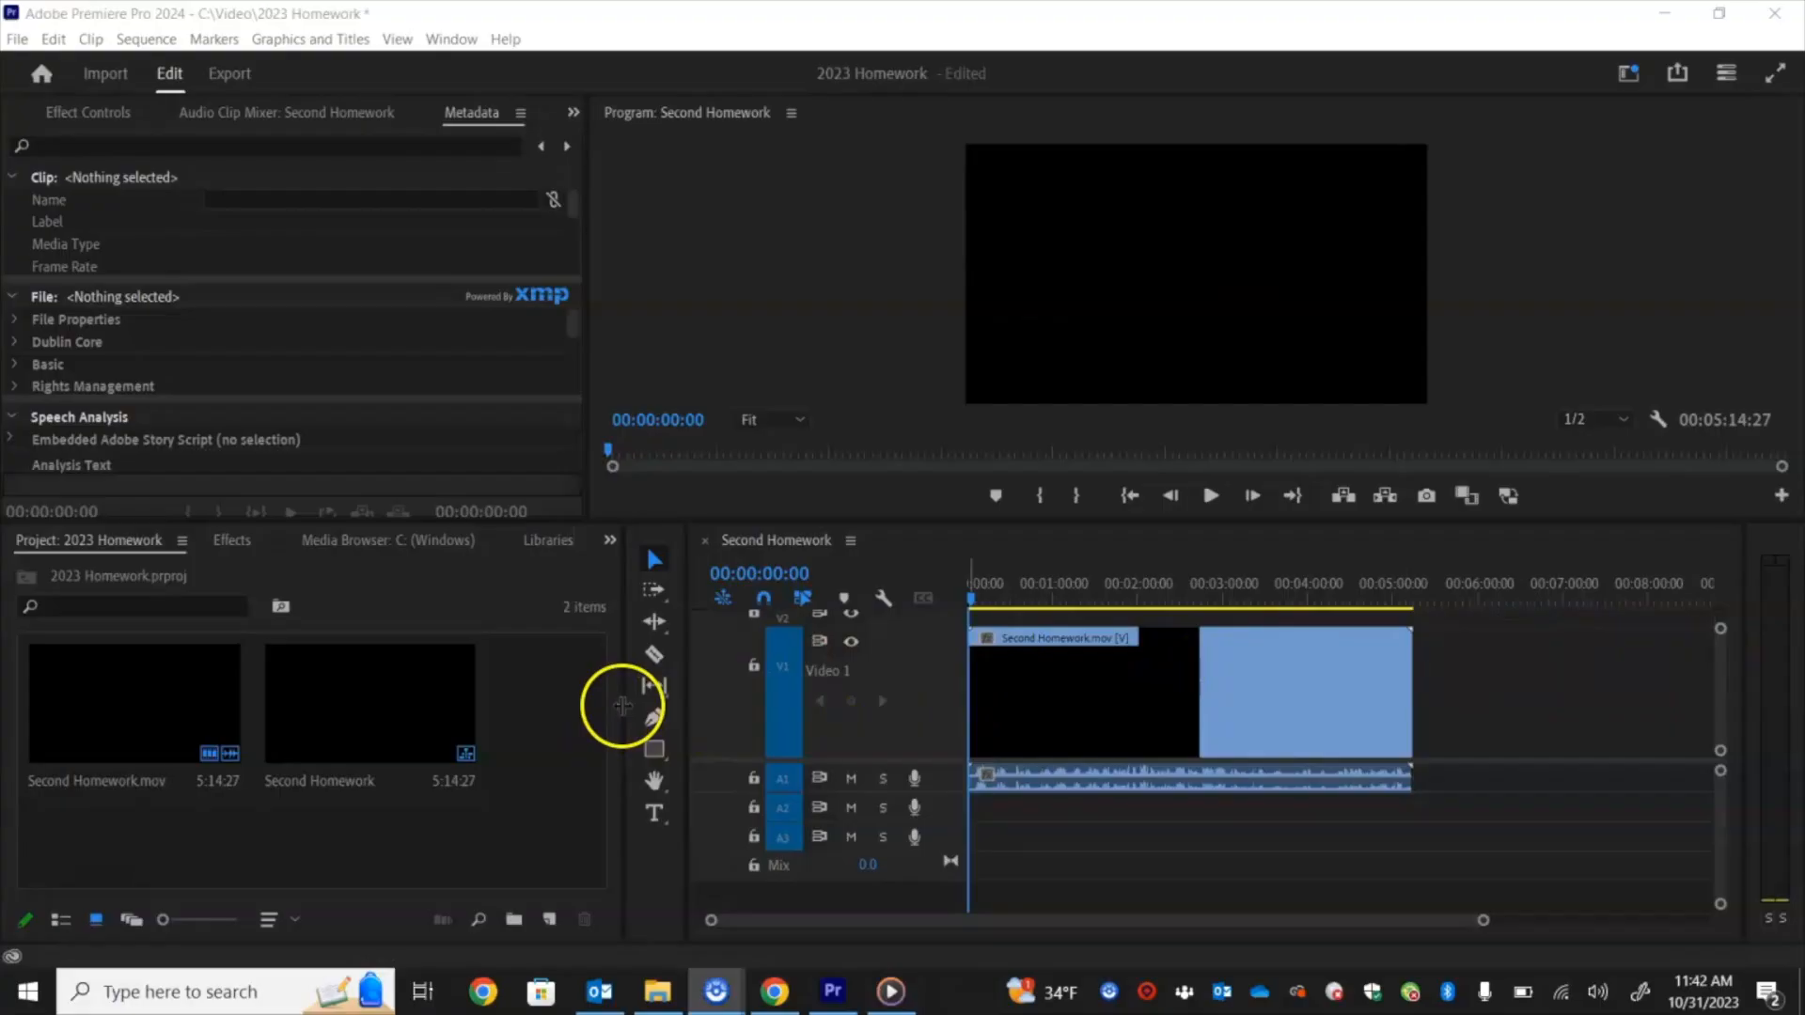
left_click_drag(623, 705, 62, 705)
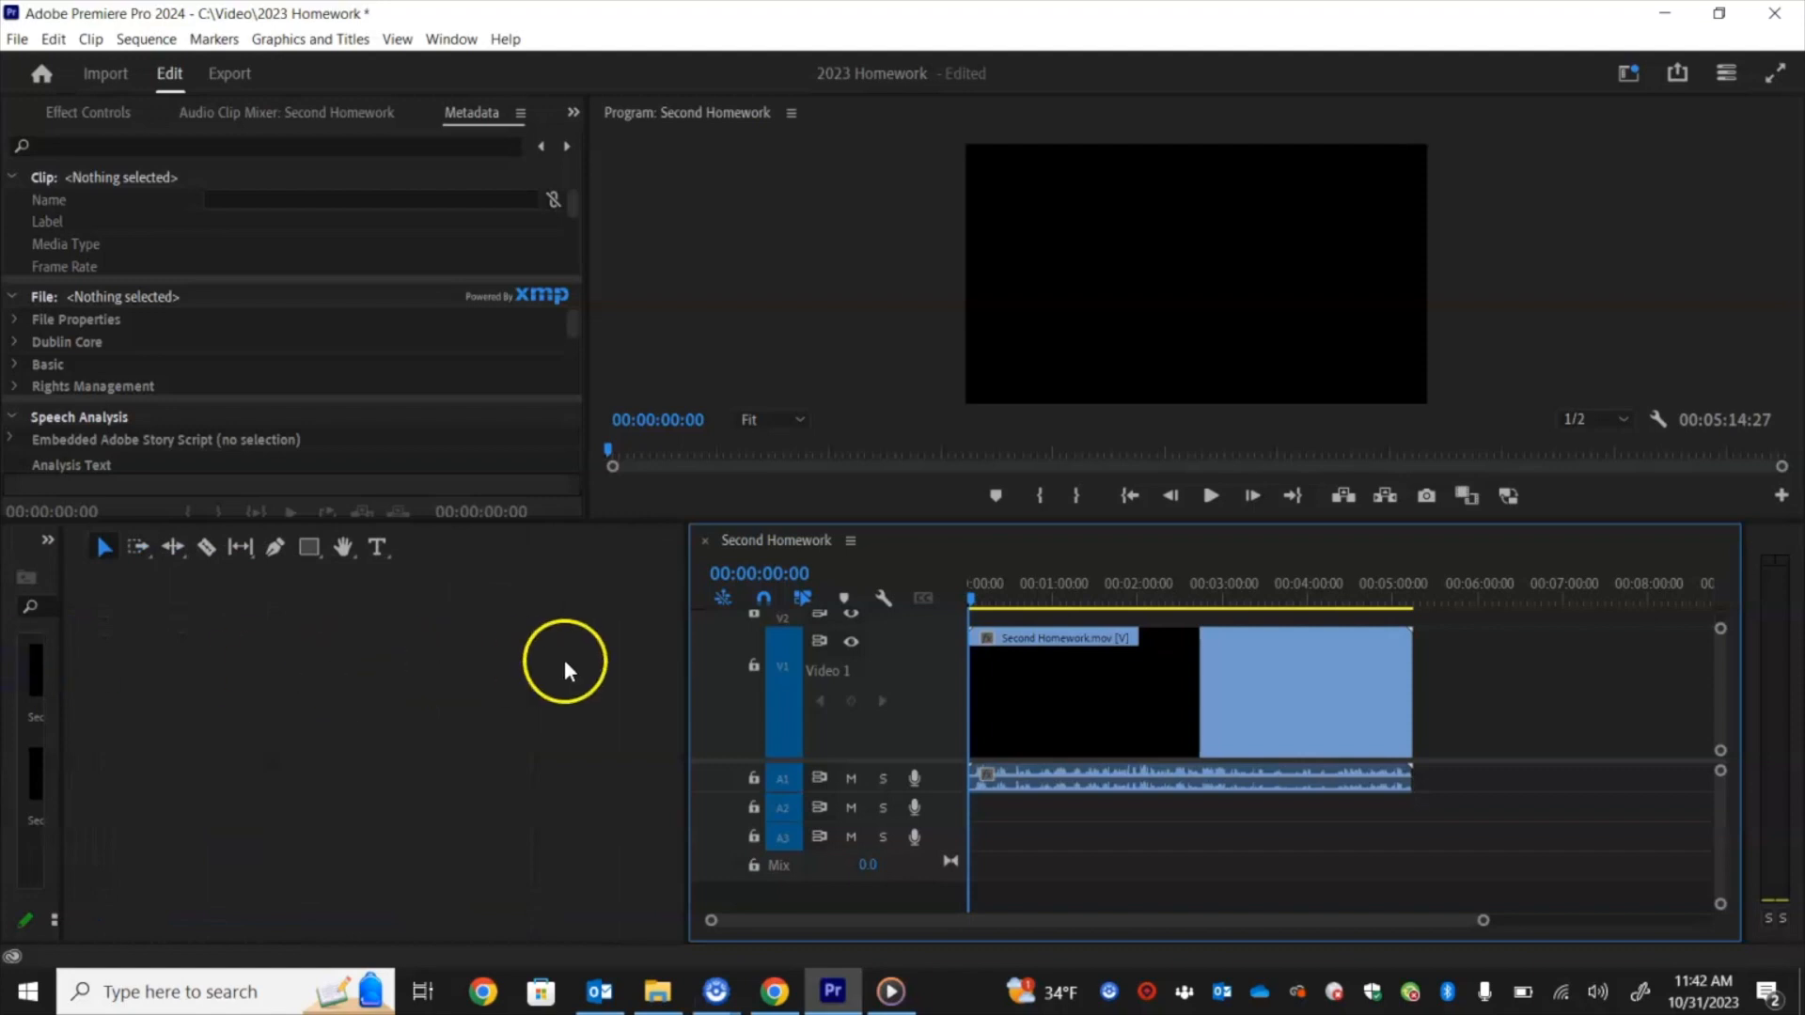
left_click_drag(684, 663, 45, 661)
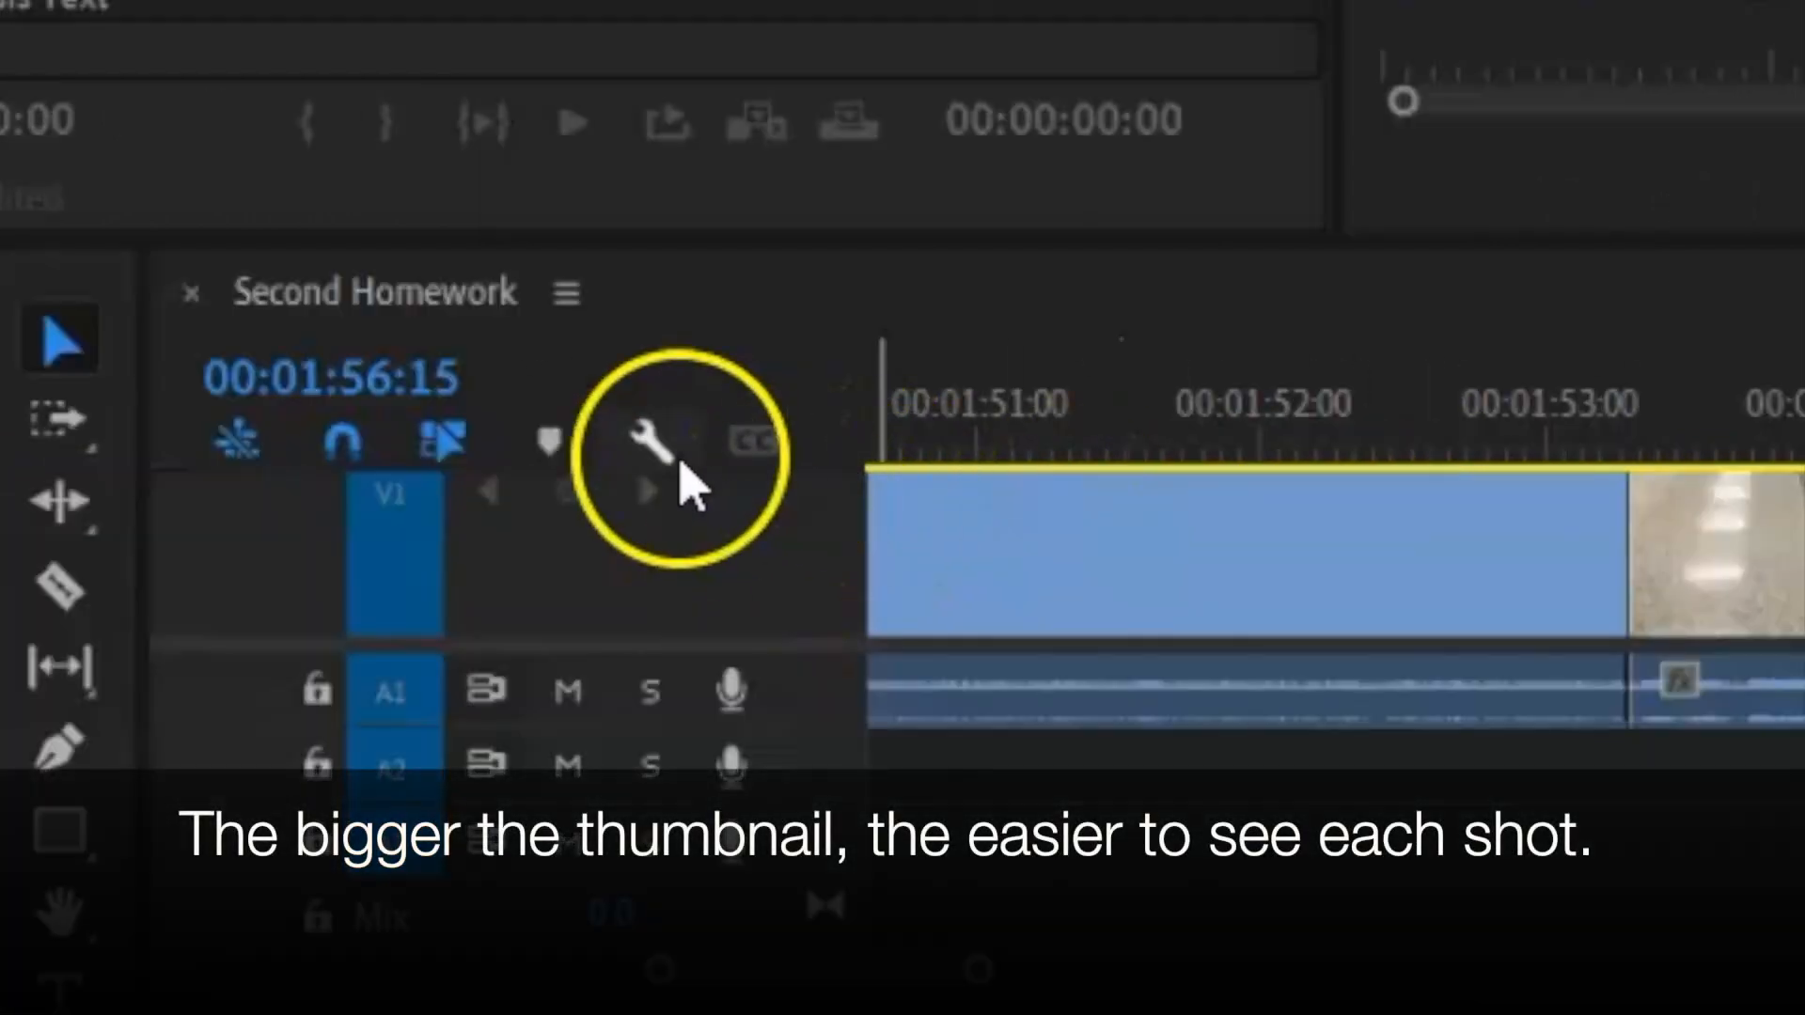
- Enlarge the video track area above the audio tracks and adjust the timeline zoom to show each shot's thumbnail
left_click_drag(767, 643, 790, 878)
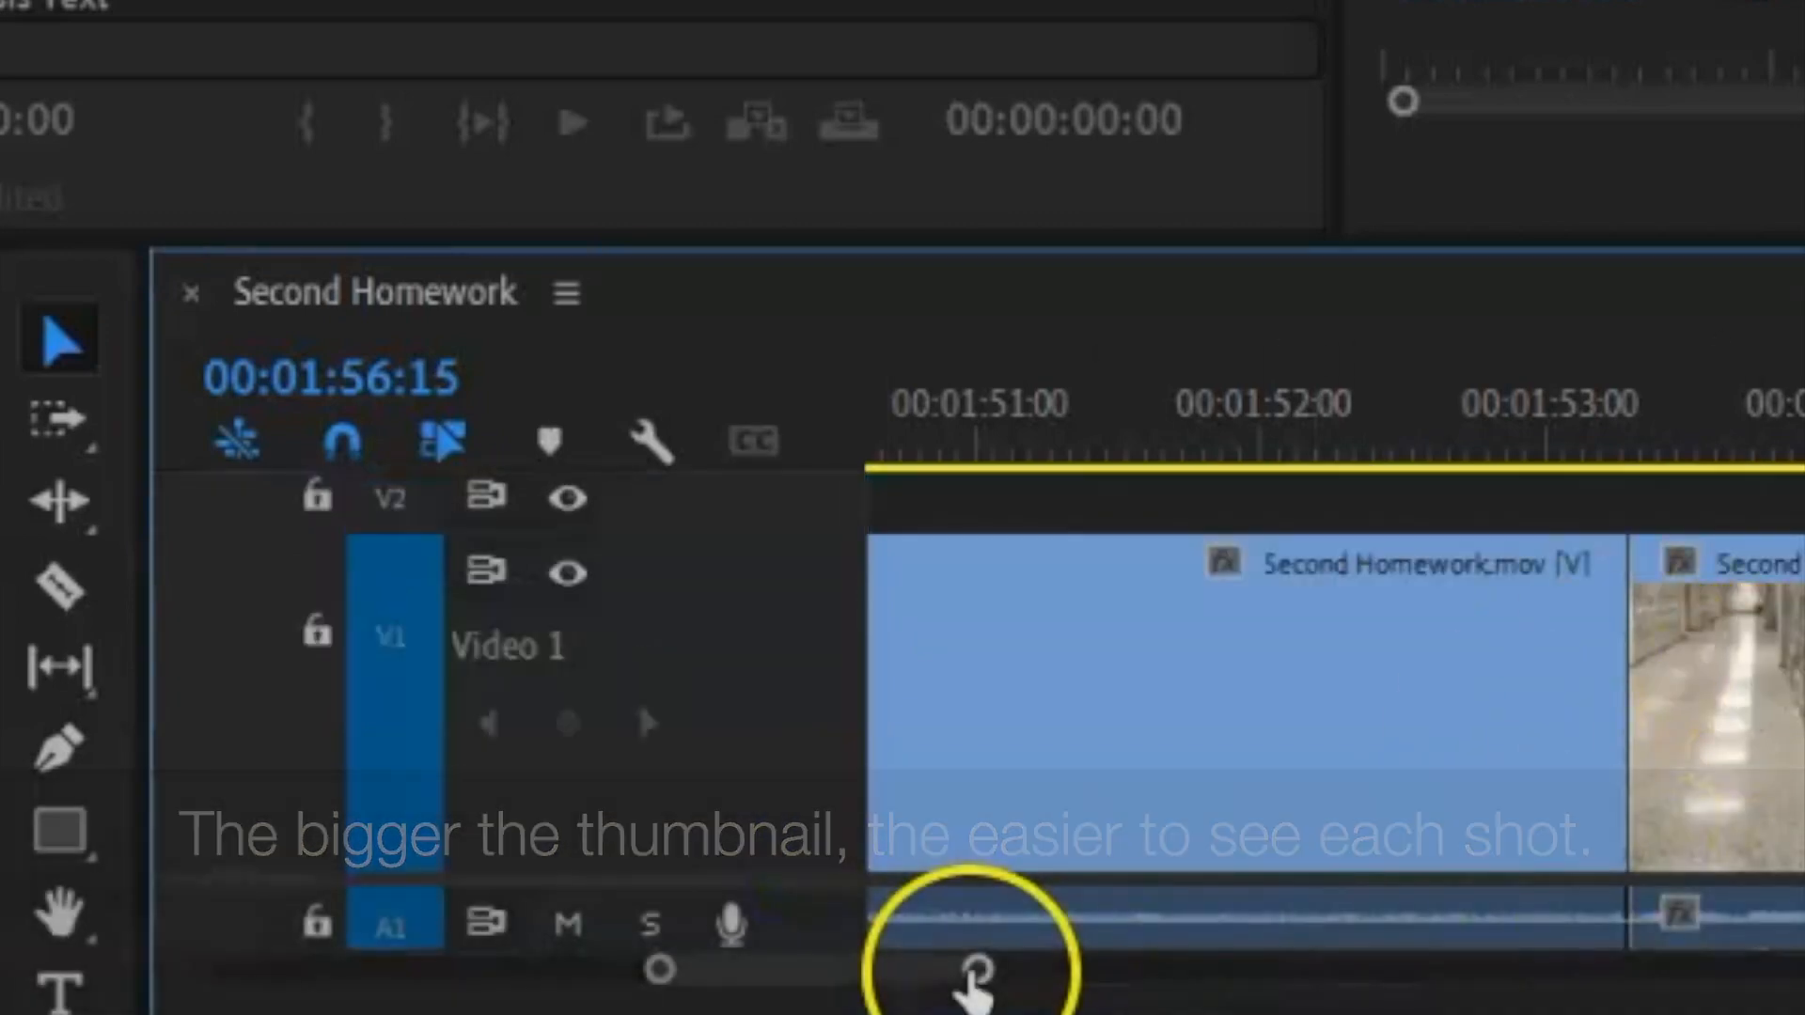
left_click_drag(976, 969, 987, 969)
left_click_drag(749, 837, 1290, 893)
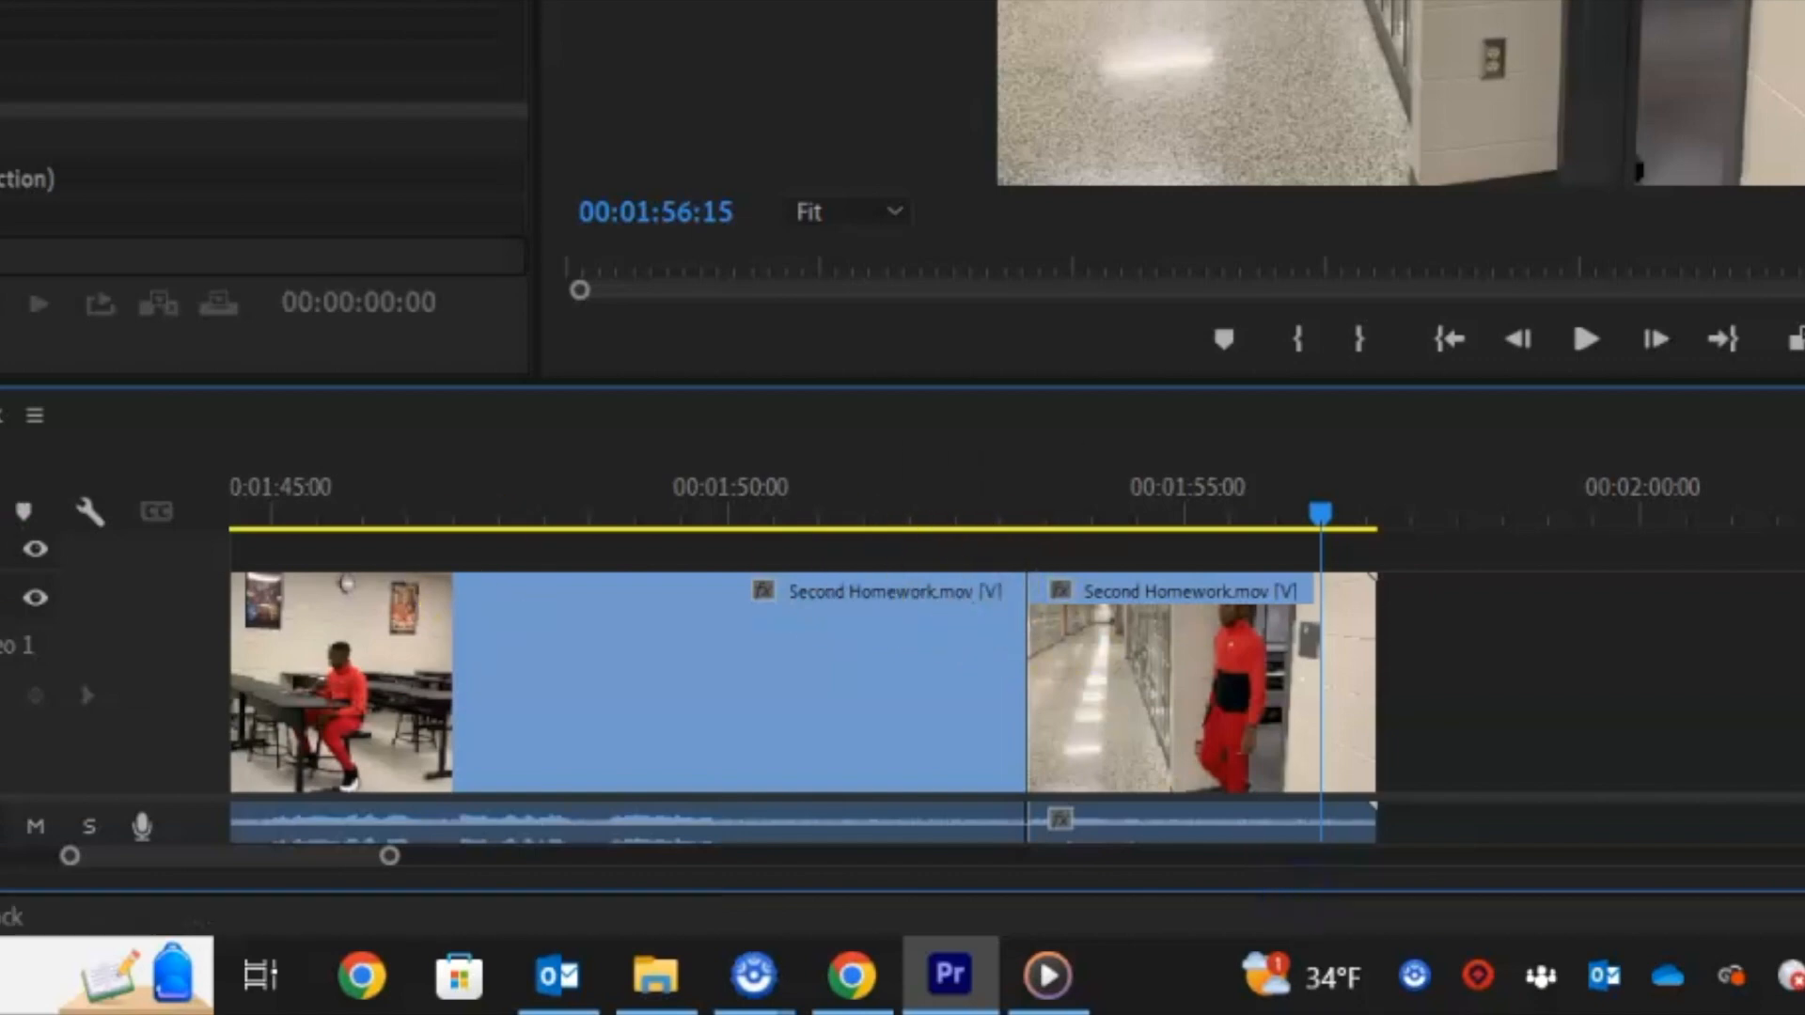
left_click_drag(2, 573, 2, 534)
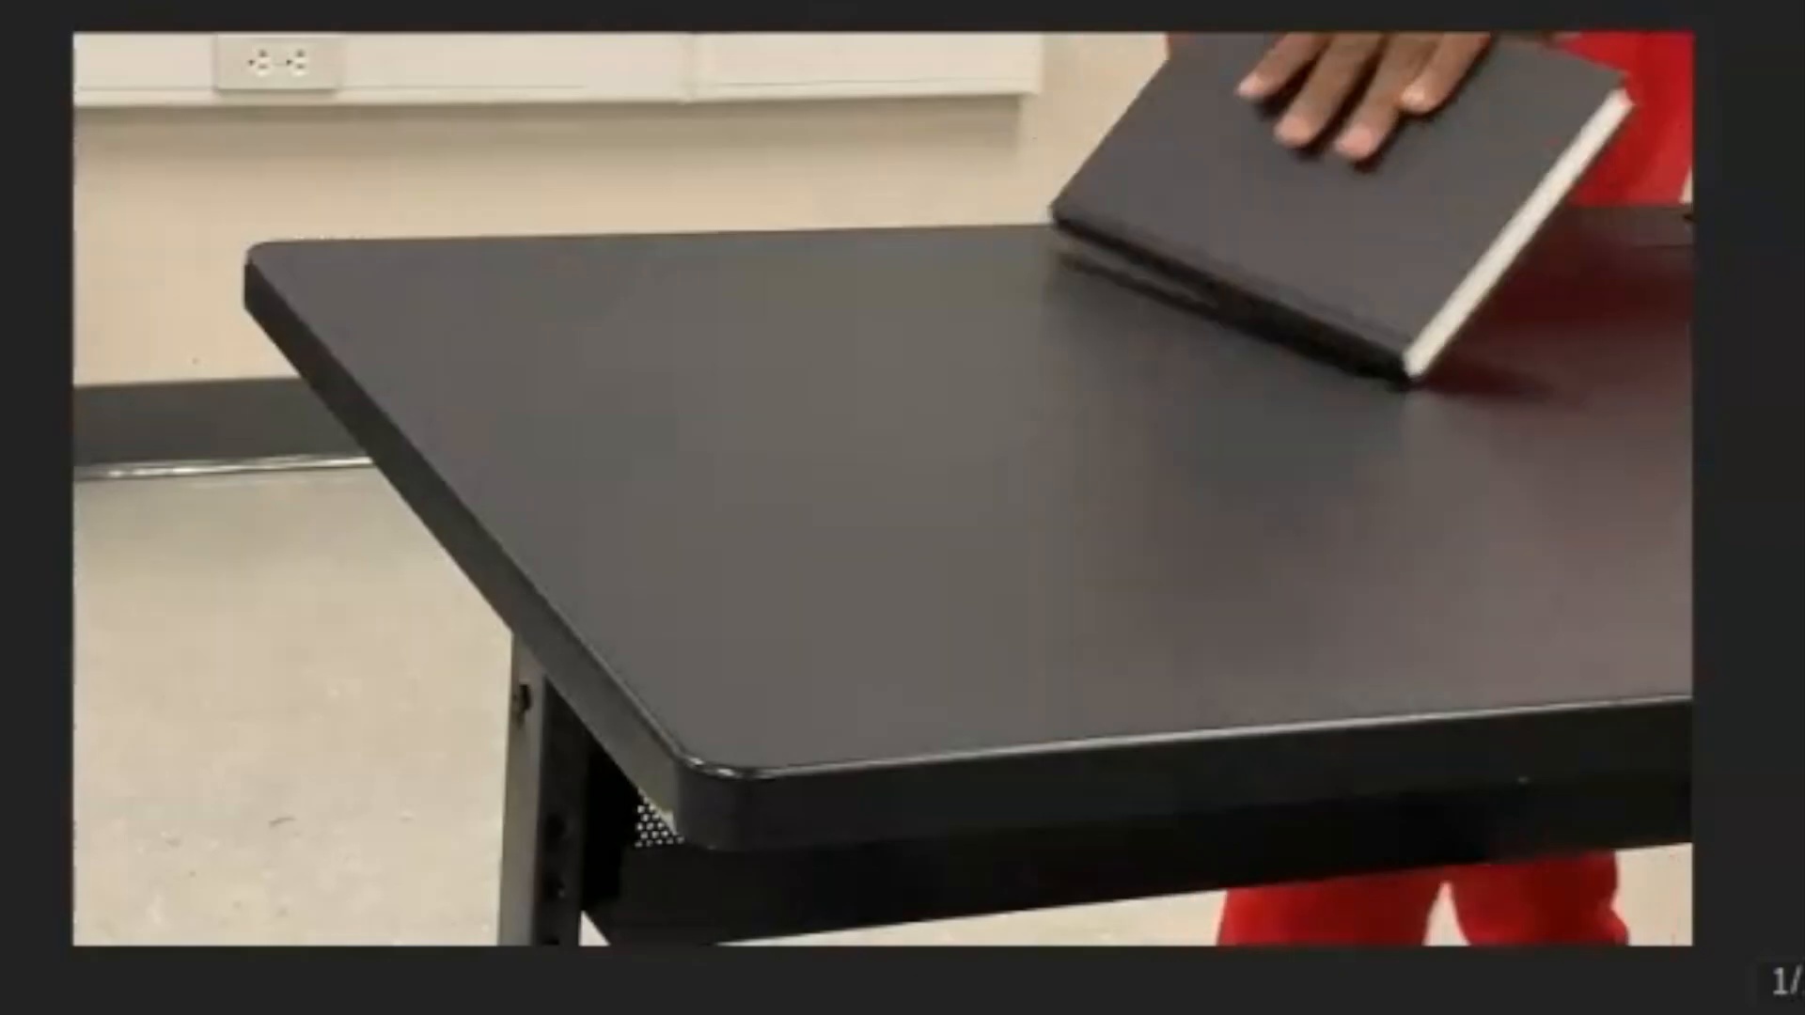
- Select the third clip, showing the table close-up, and trim its In point forward to about 00:00:09
key("Escape")
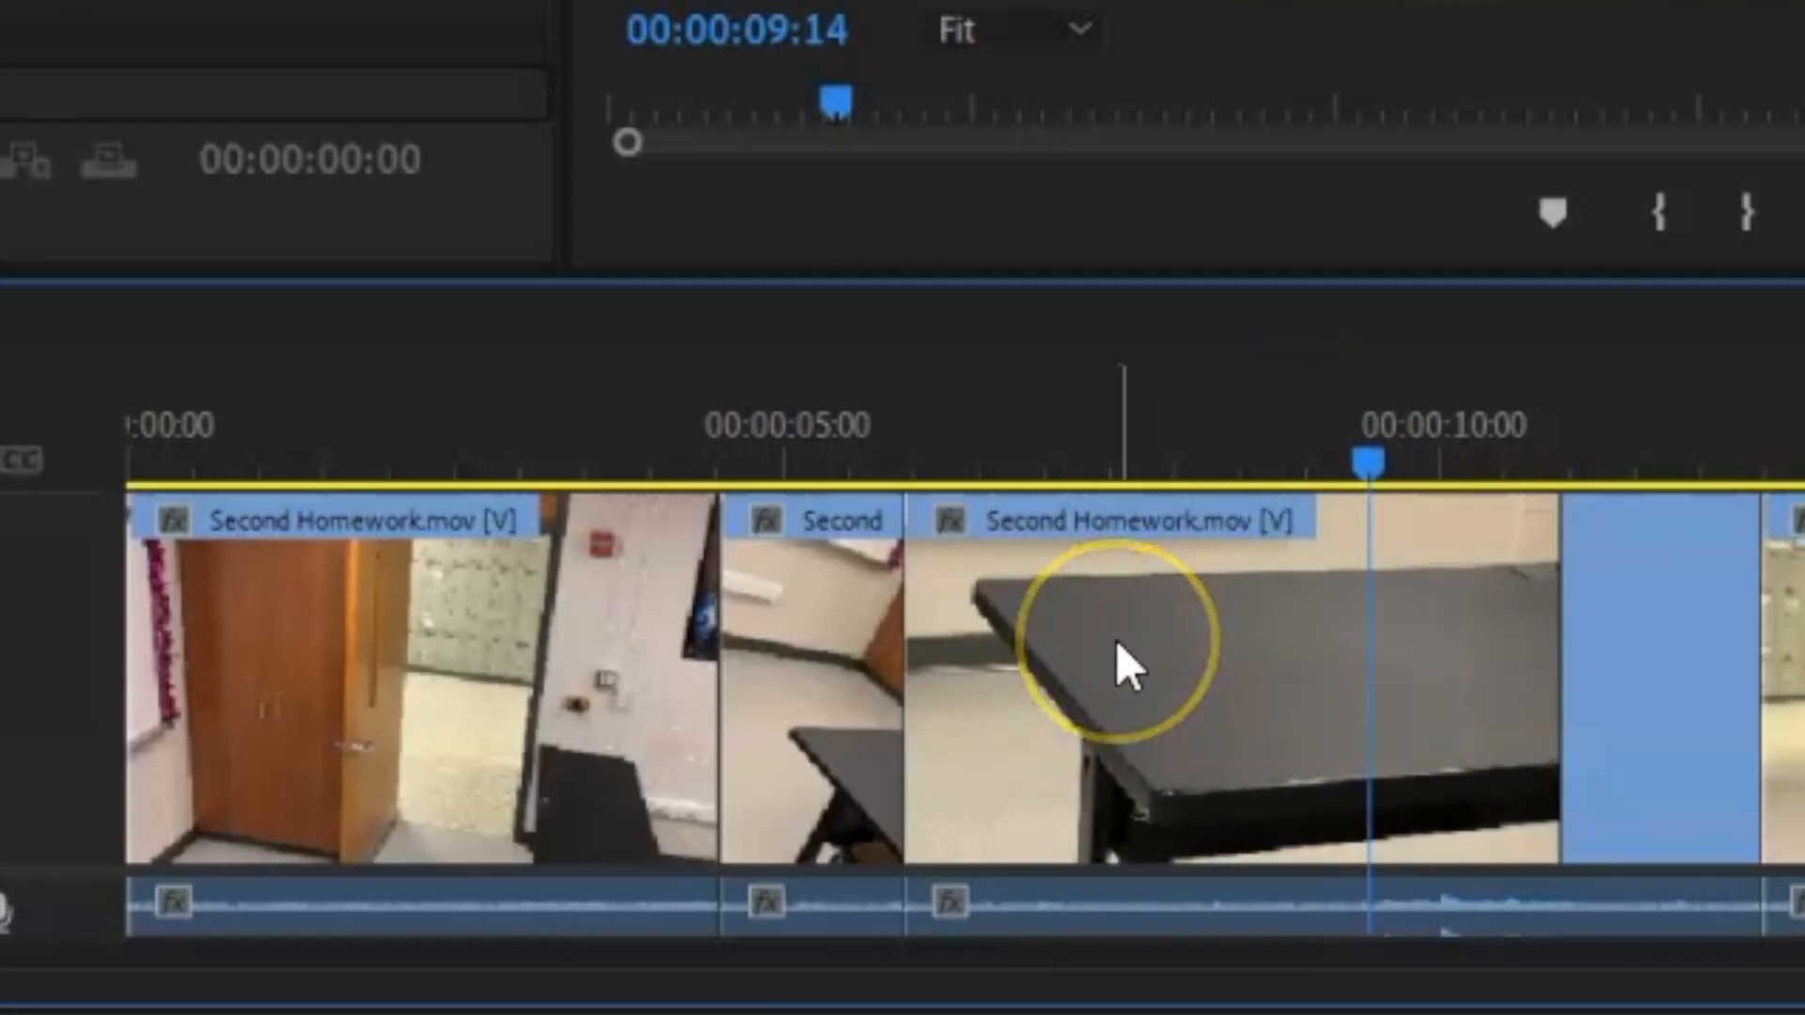
left_click(1001, 705)
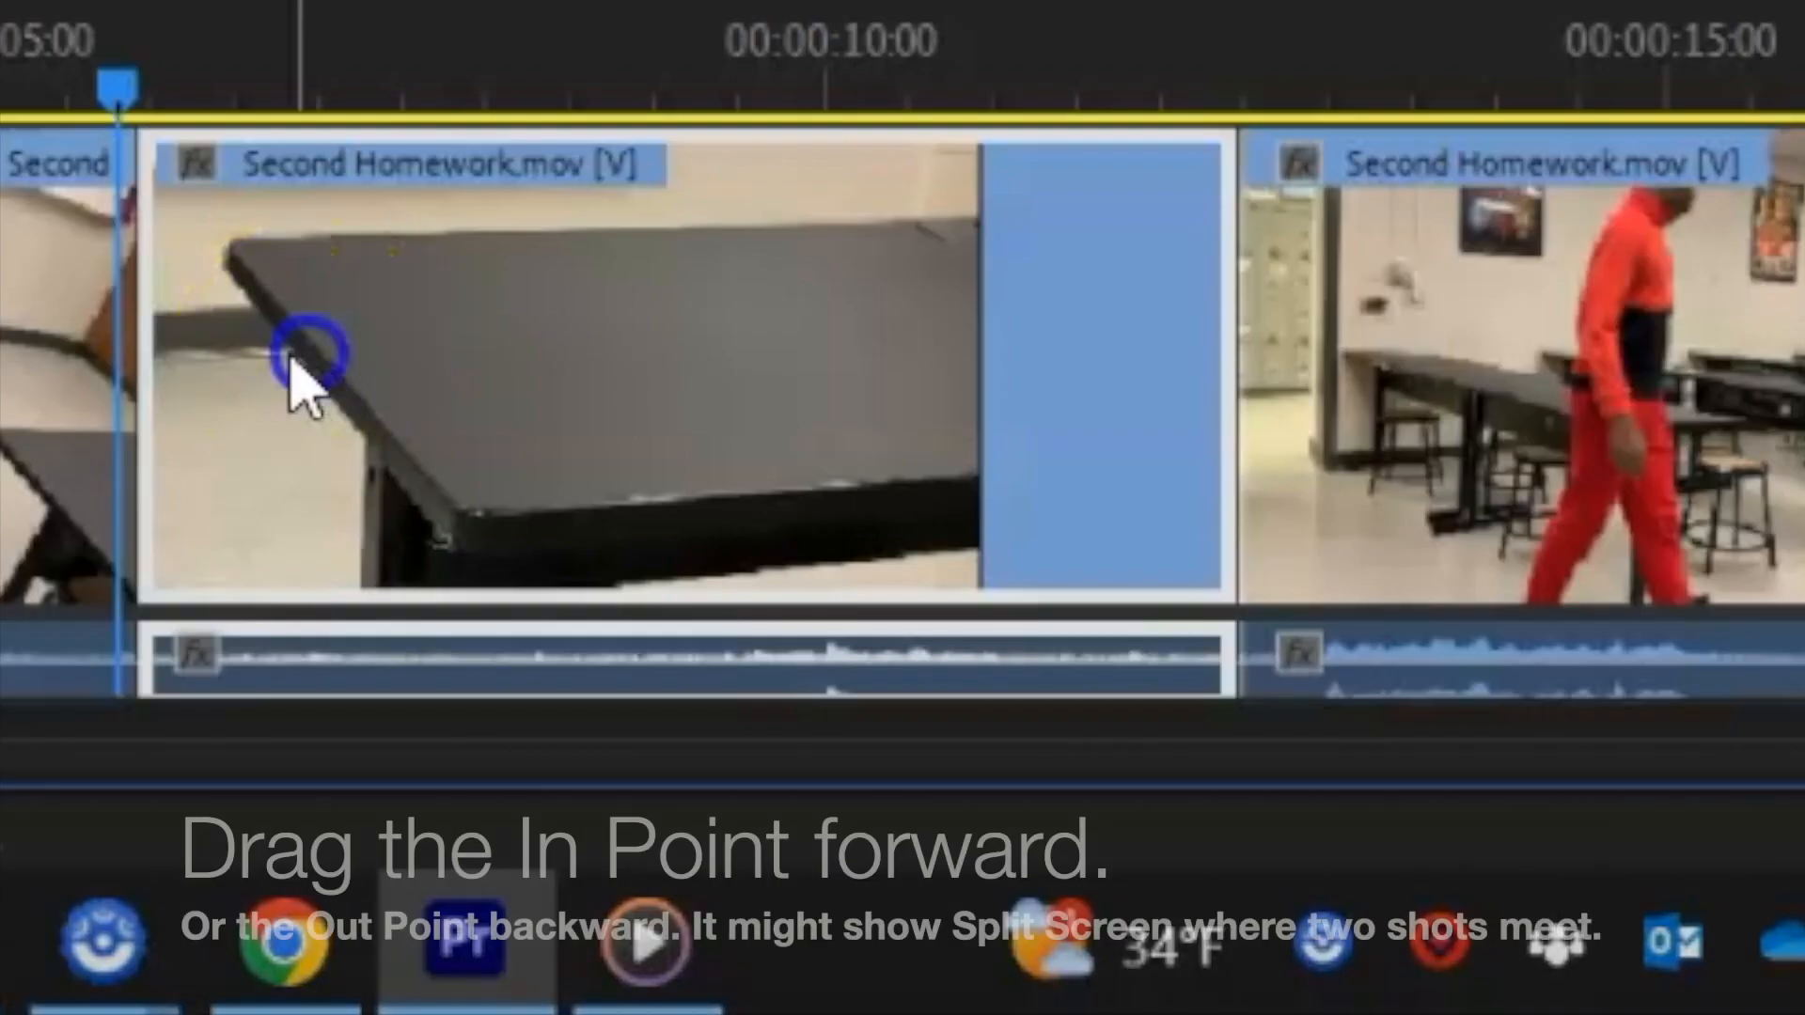
left_click_drag(170, 375, 267, 373)
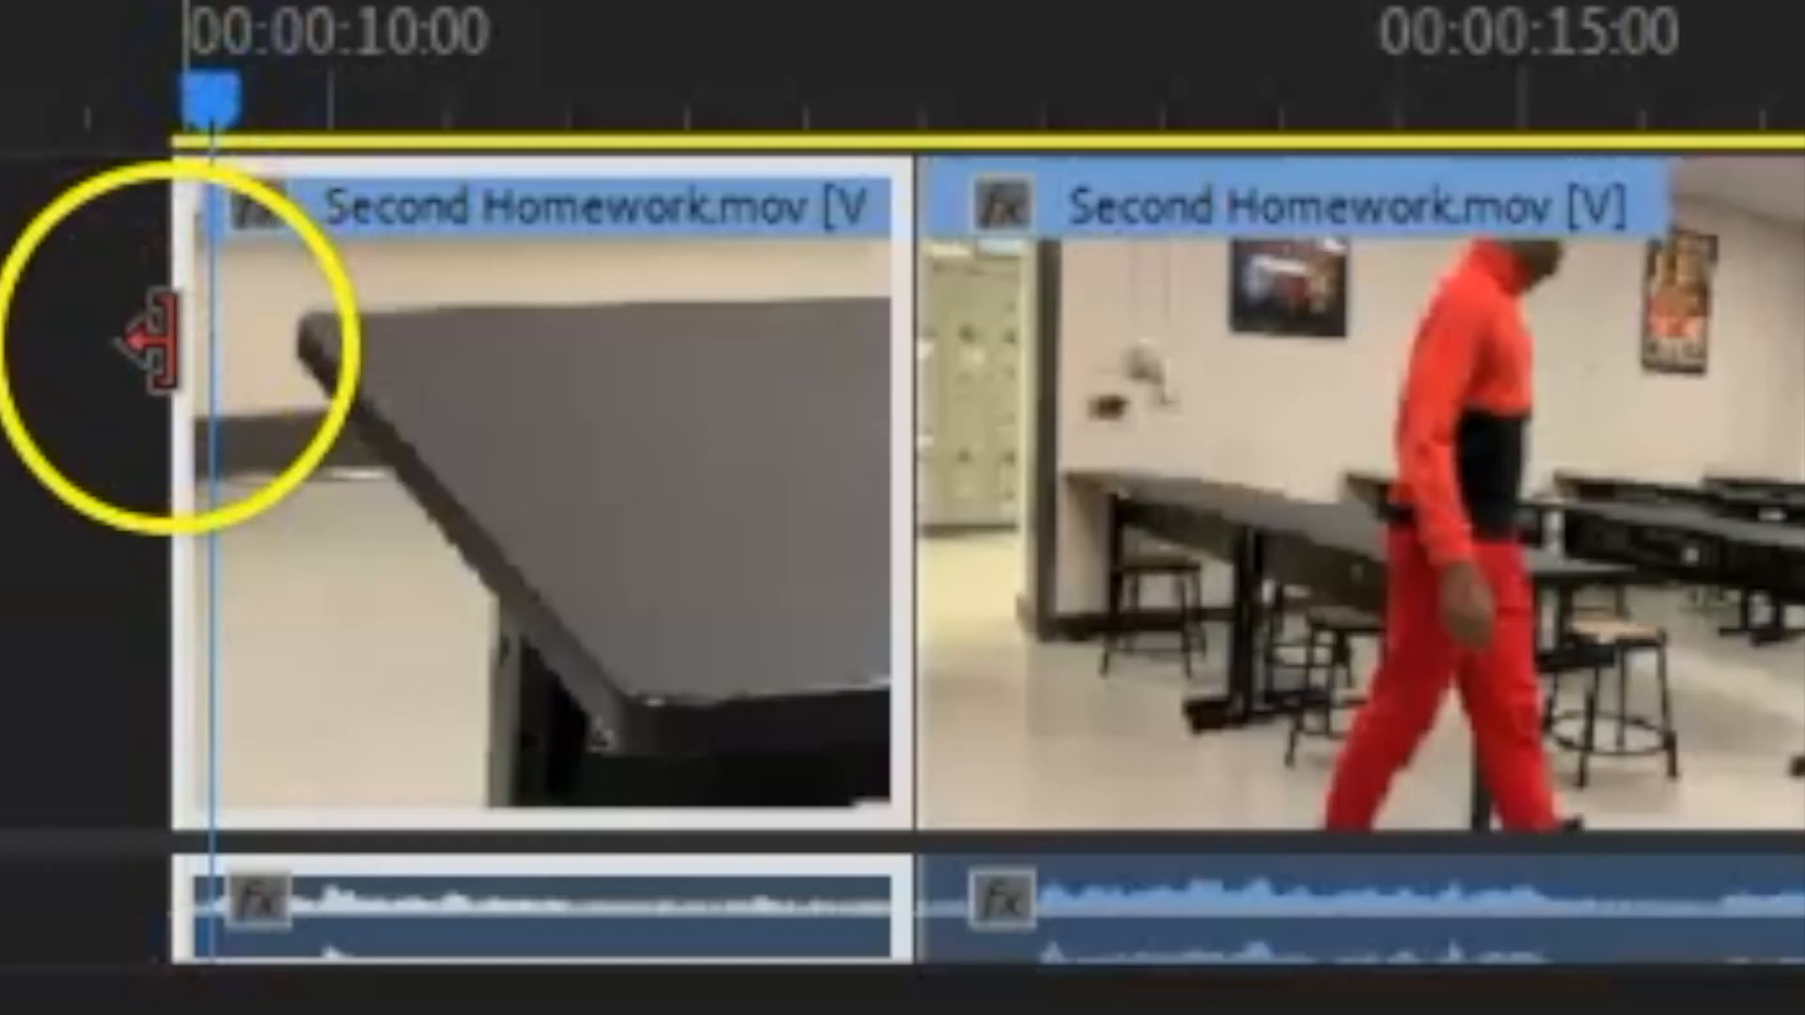
left_click_drag(167, 342, 113, 326)
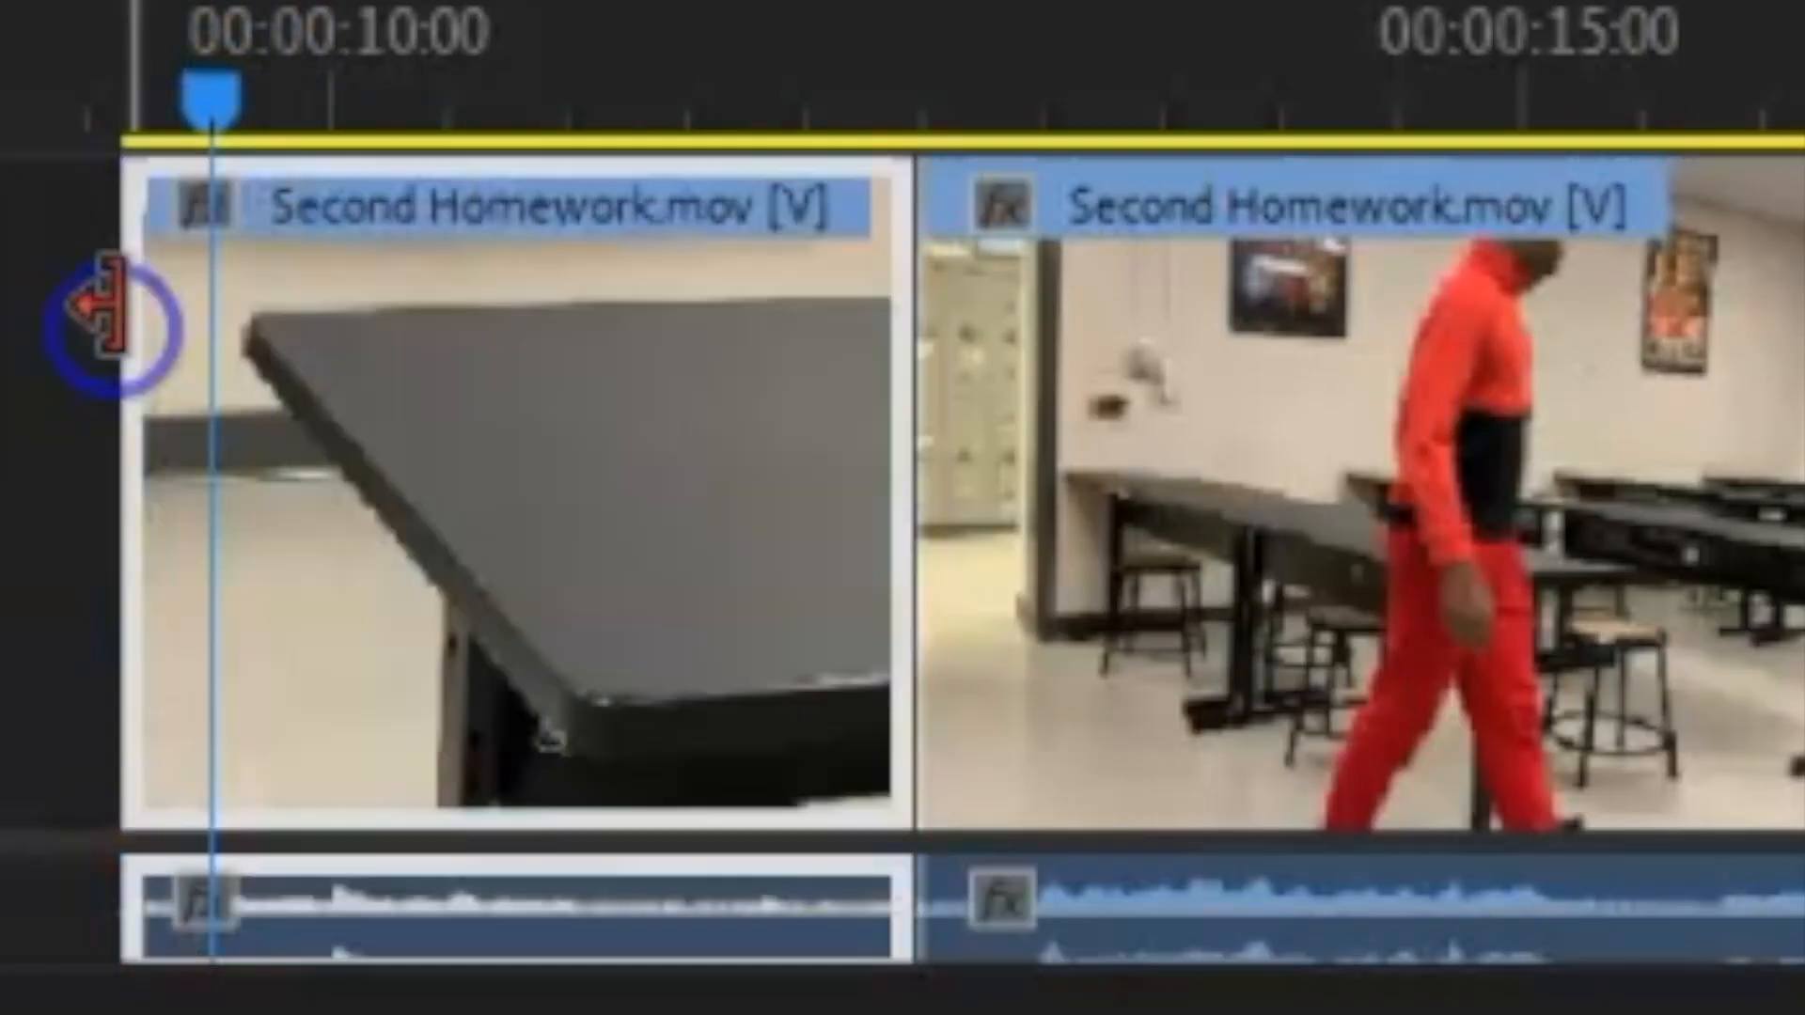
- Ripple delete the gap before the trimmed table clip and move the playhead back to just before the cut
left_click(841, 118)
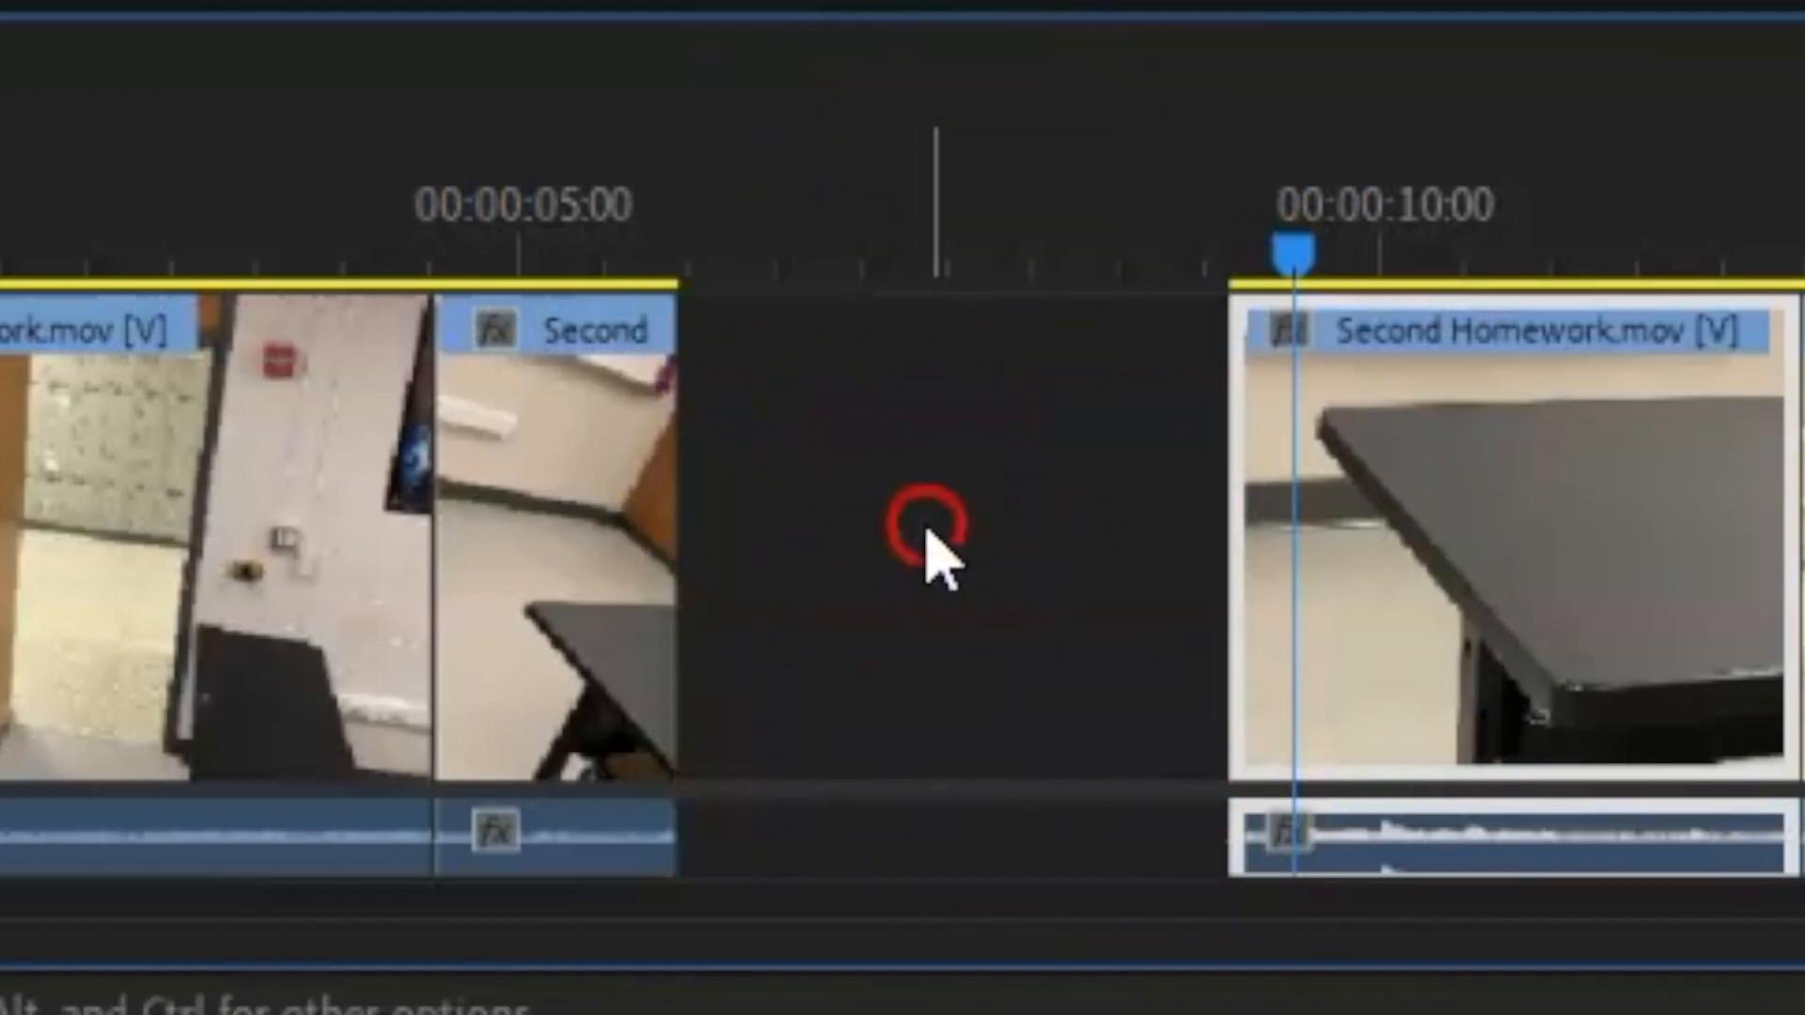
right_click(924, 528)
left_click(1124, 588)
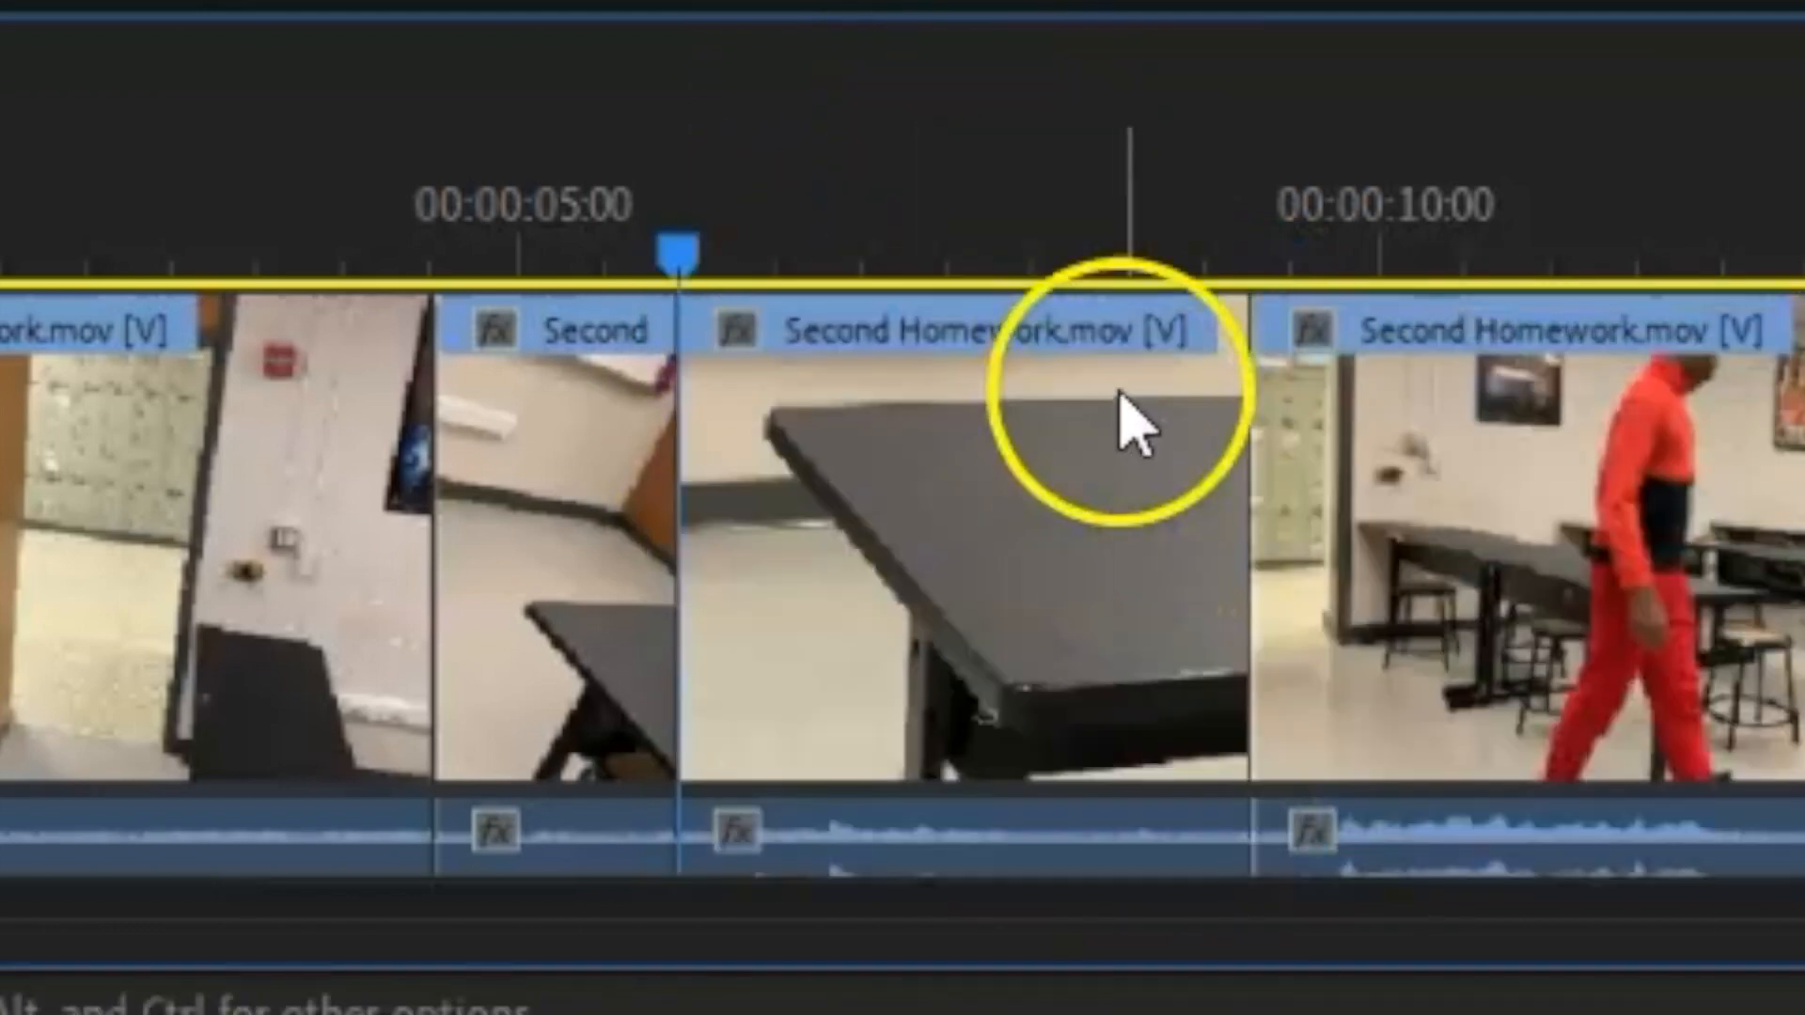
left_click_drag(679, 256, 569, 250)
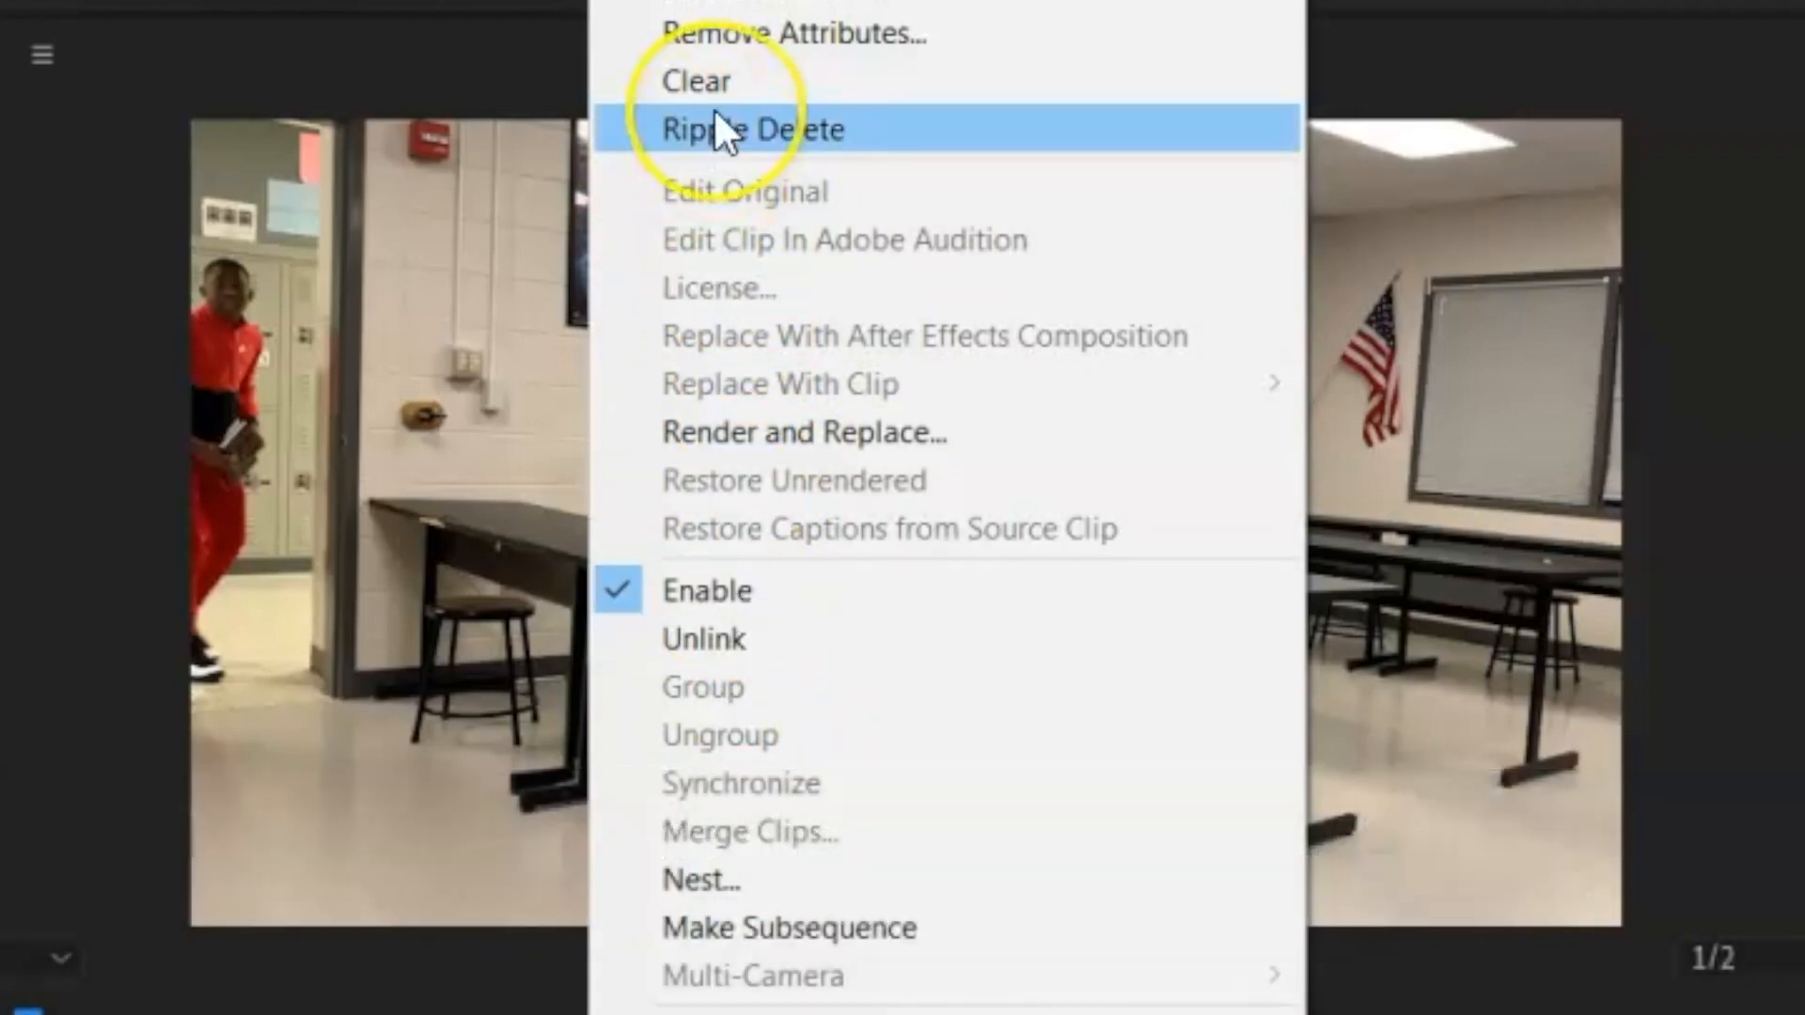
- Ripple delete the classroom entrance shot and the long clip of the student at the desk that follows the table close-up
left_click(715, 112)
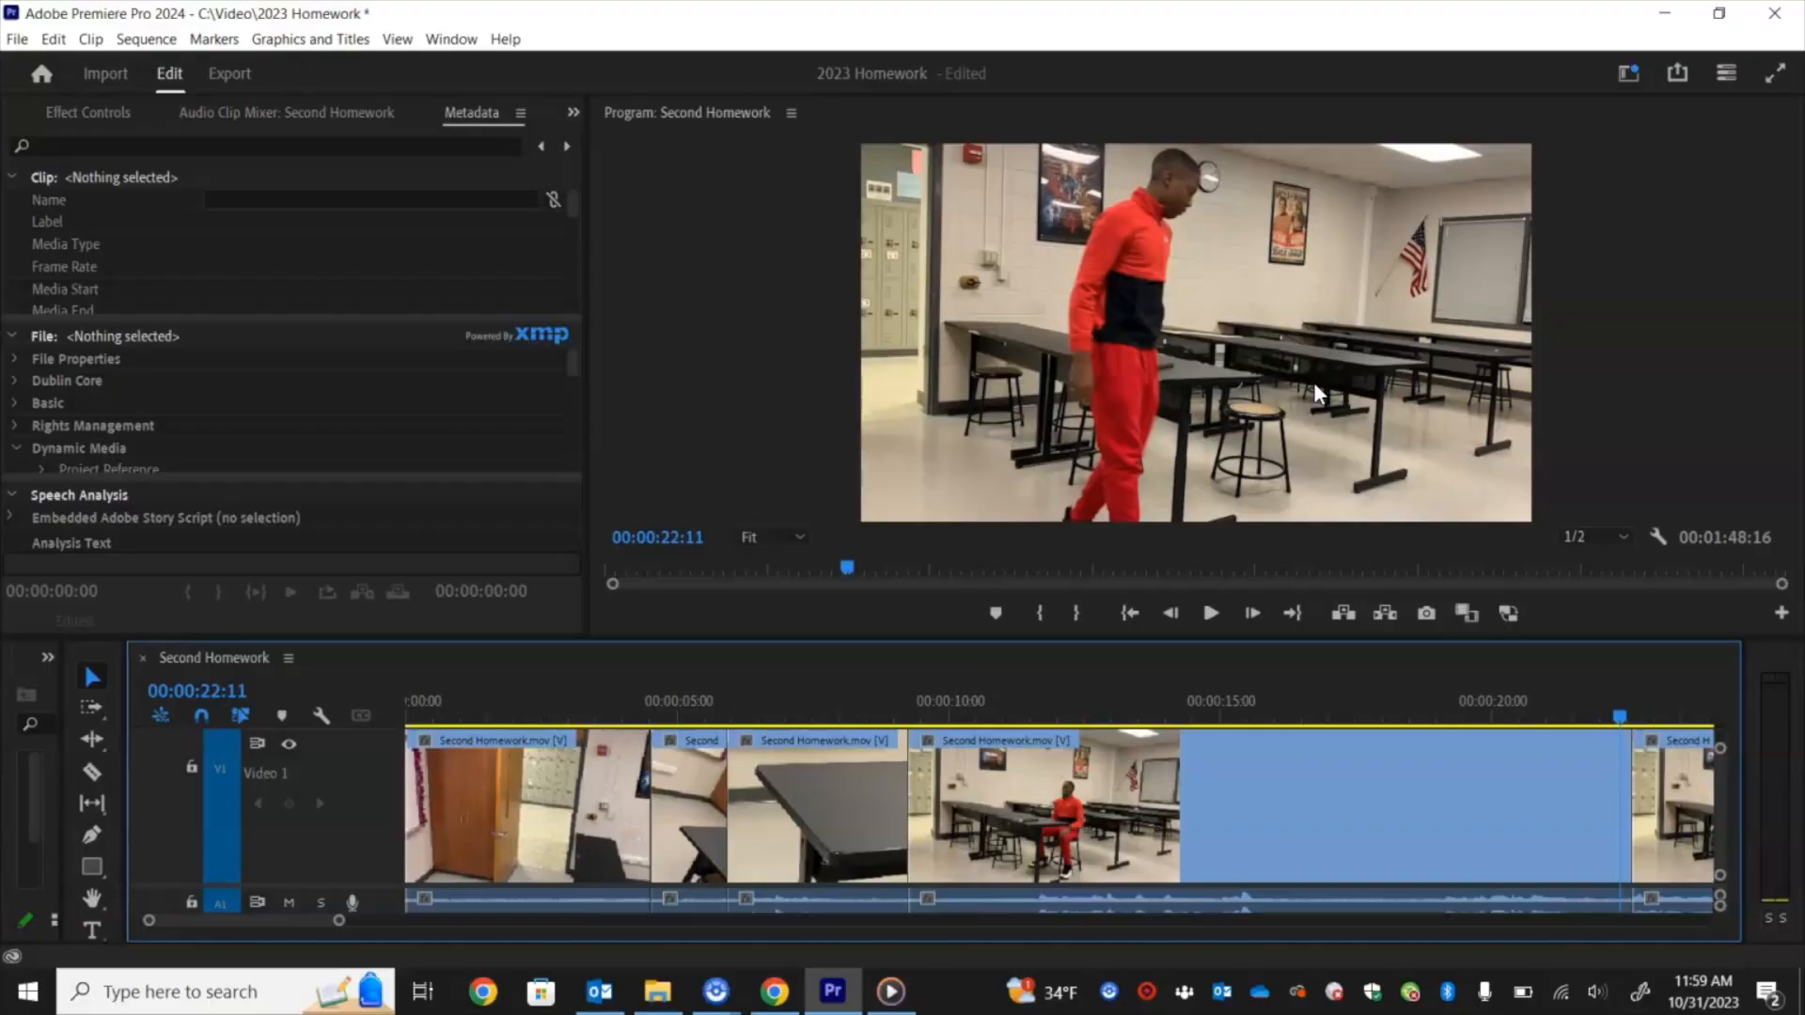
right_click(1241, 788)
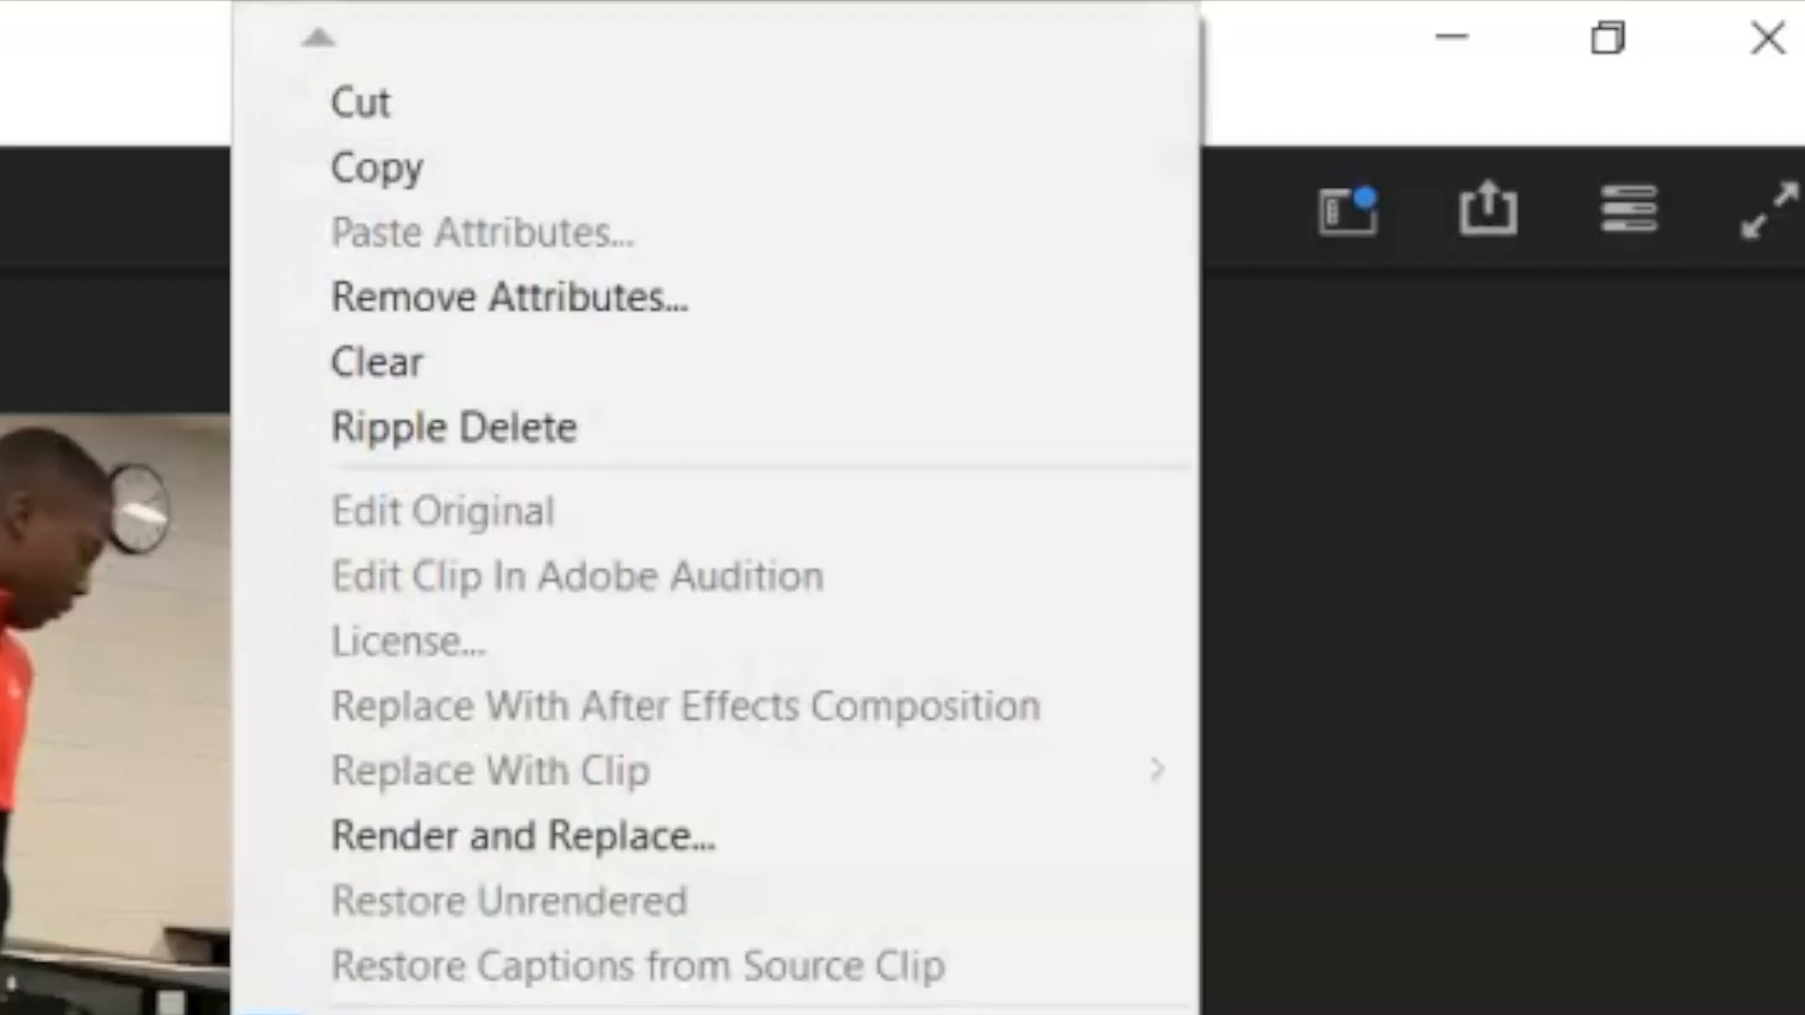
left_click(360, 434)
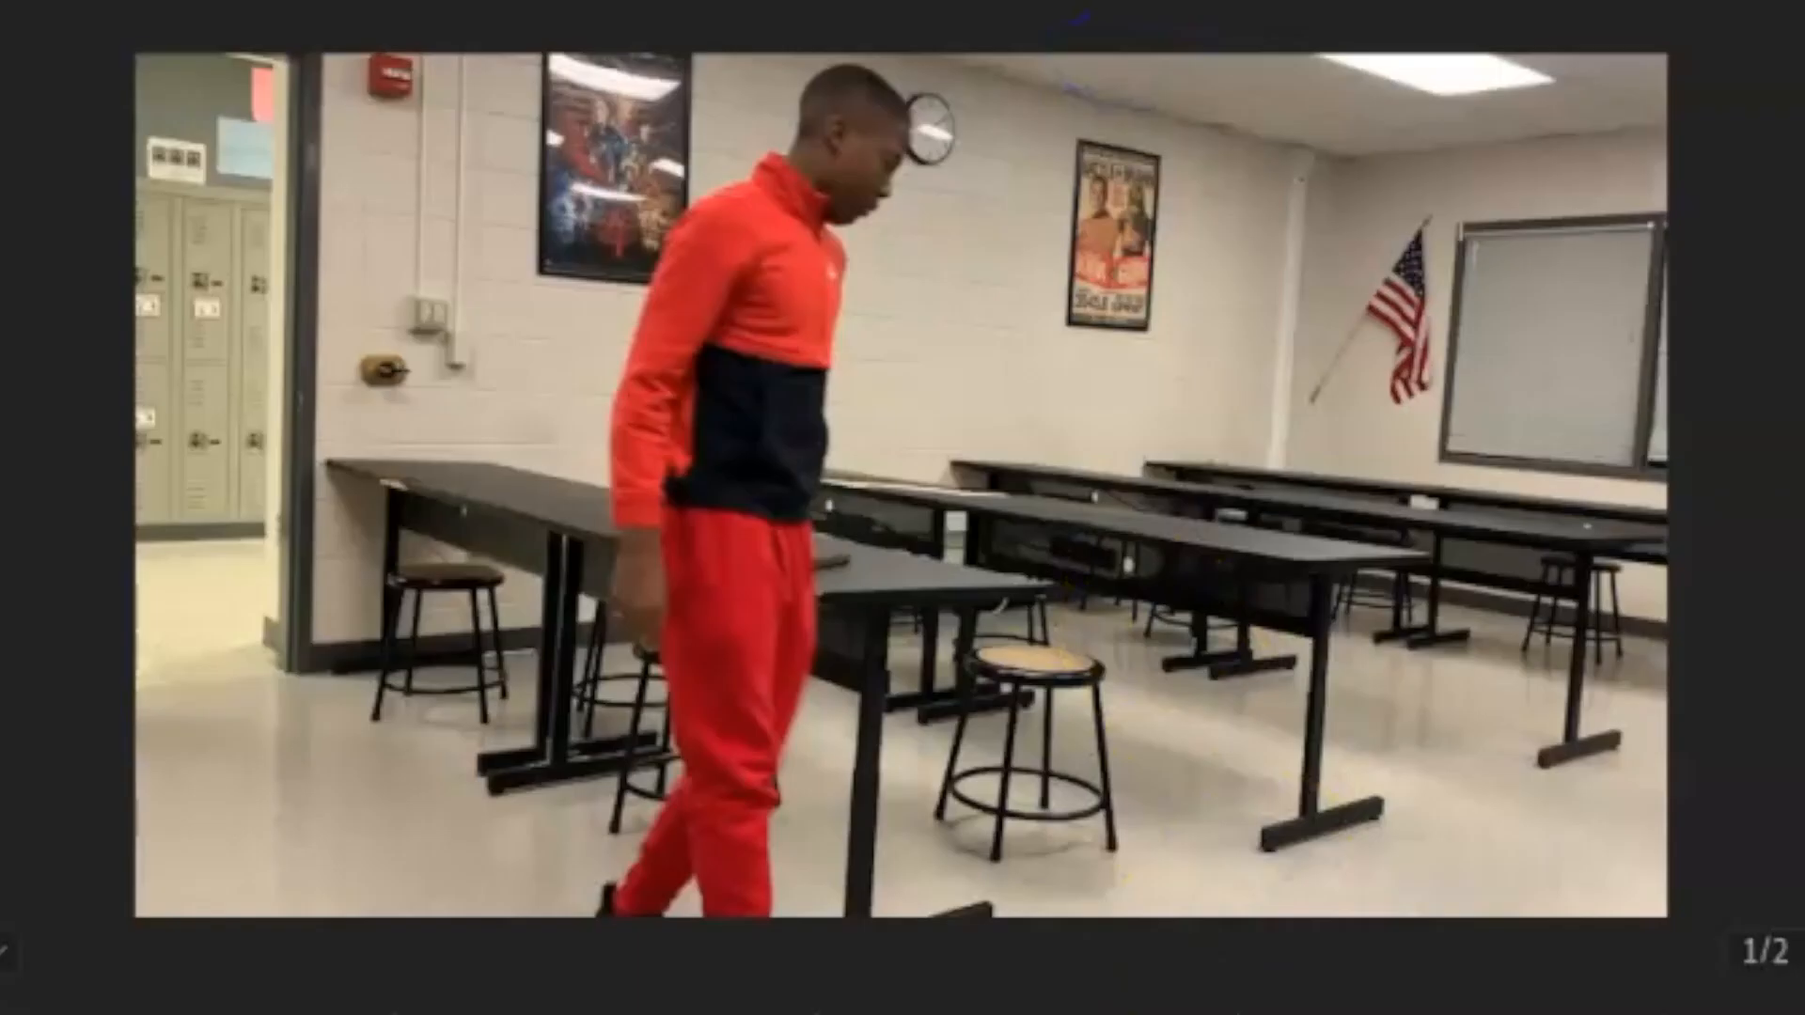